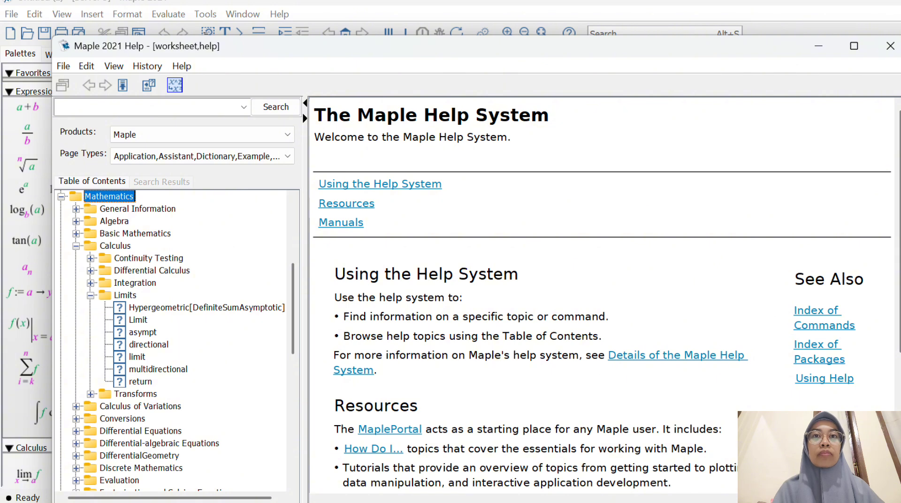
Open the Limit help topic from the Limits section of the Calculus help contents
click(138, 320)
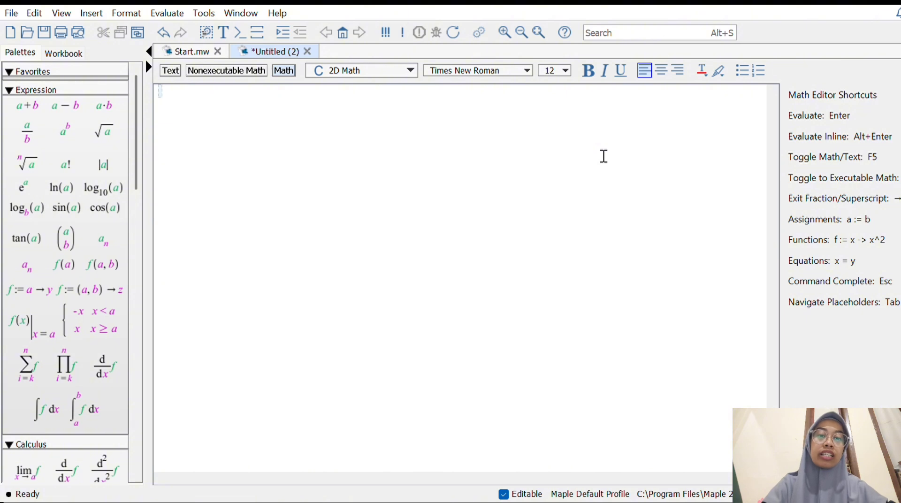
Run restart in the blank worksheet and load the plots package with with(plots)
text(res)
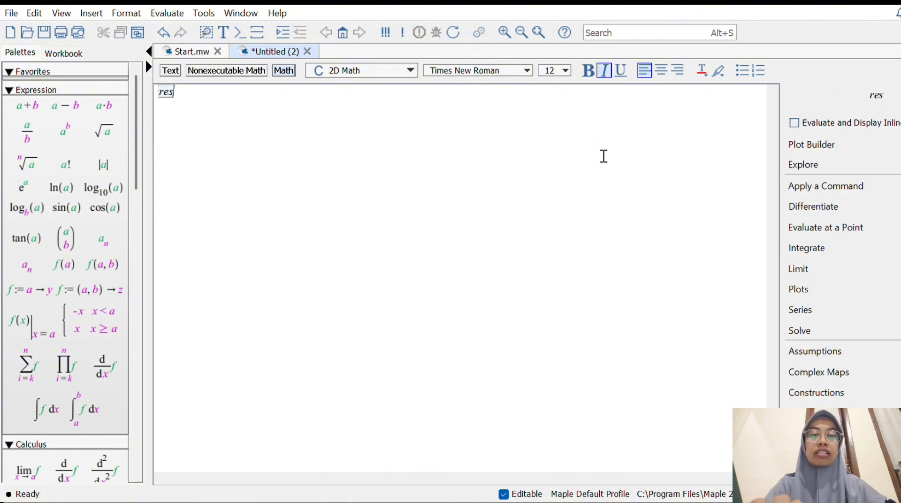
text(tart)
key(Return)
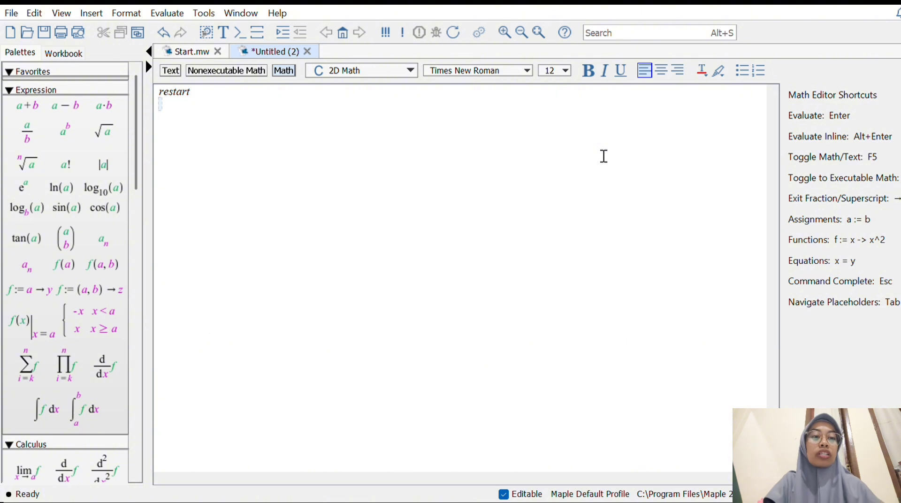
text(with)
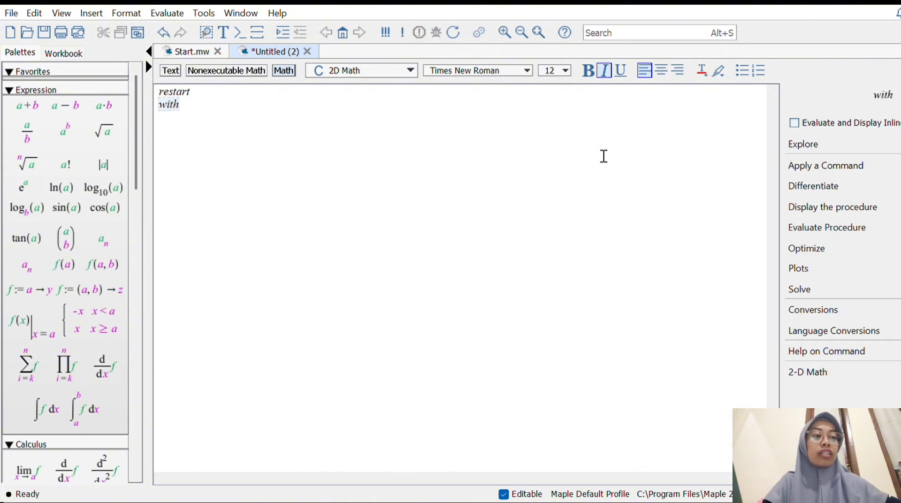
text((plots))
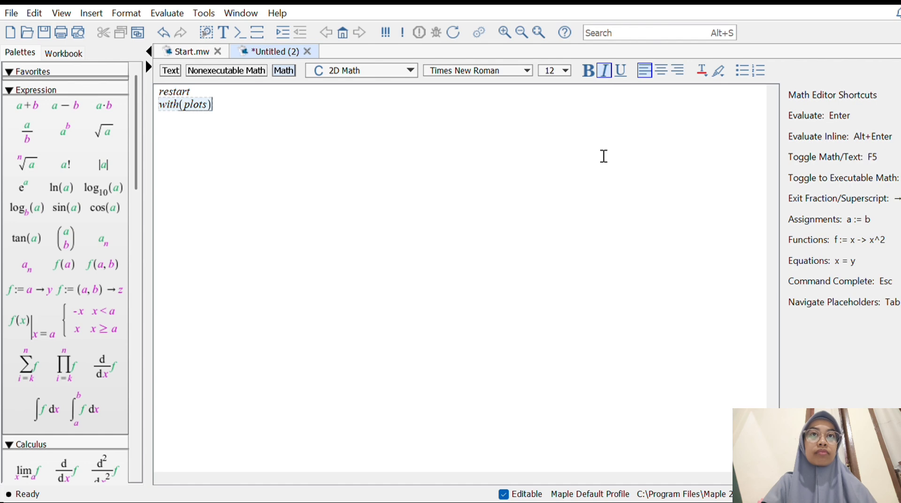
key(Return)
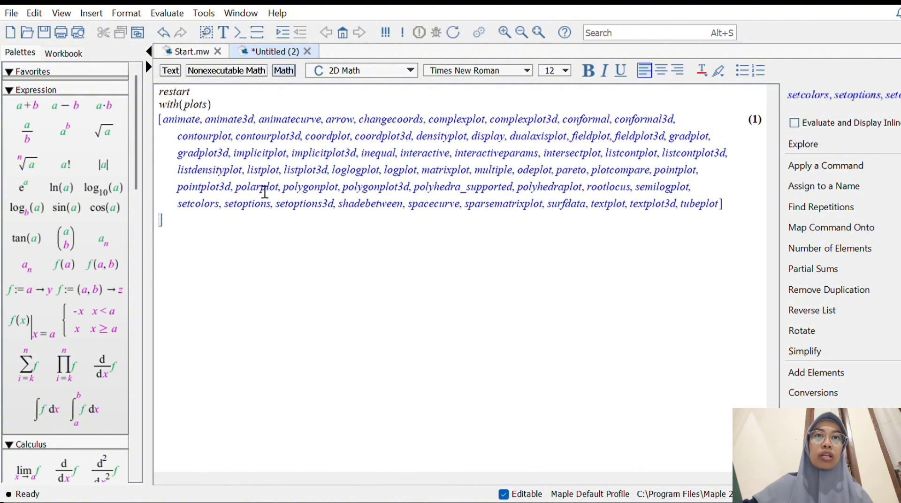
Copy the command name polarplot from the package's output list into the empty input line below it
drag(245, 190, 284, 201)
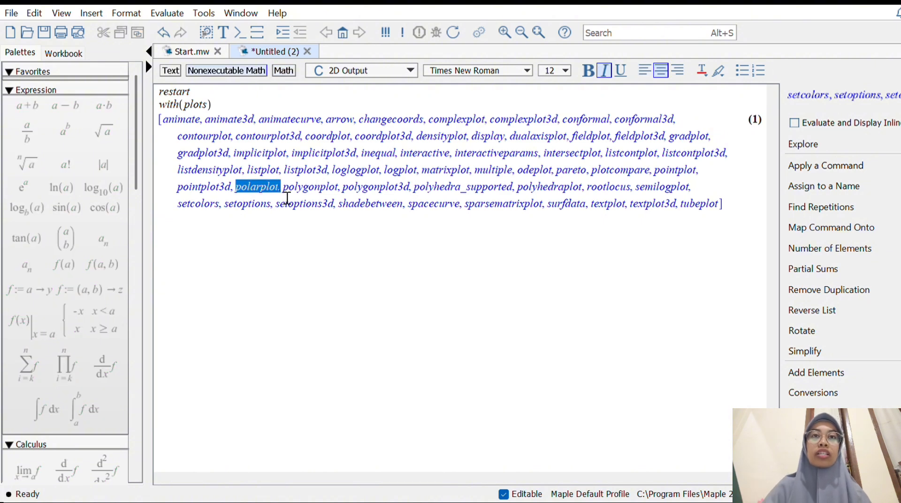
key(shift+Left)
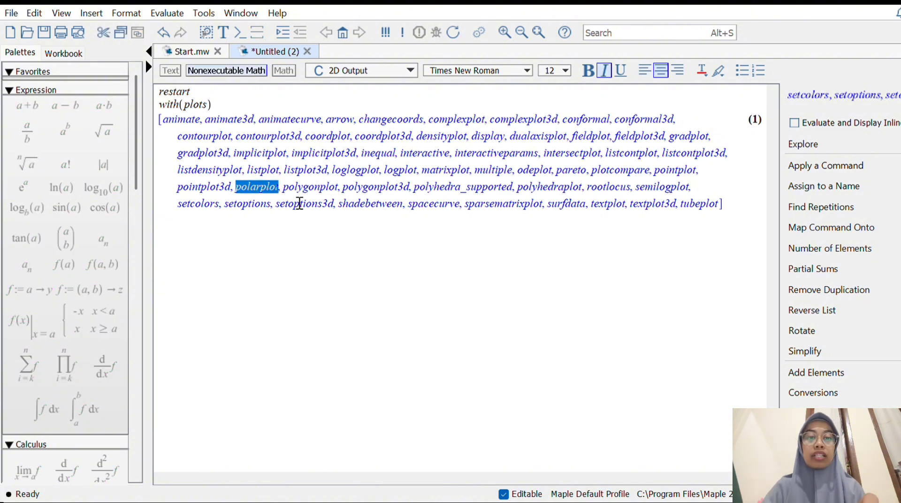
key(ctrl+c)
click(184, 230)
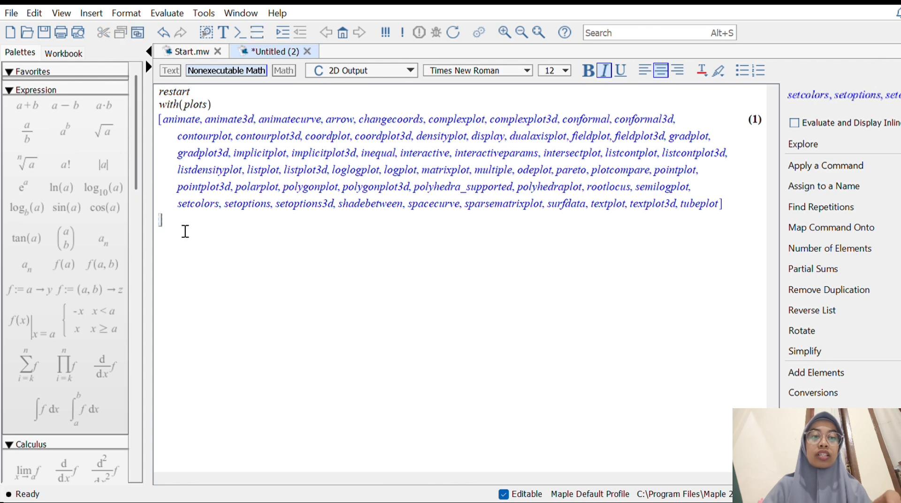
key(ctrl+v)
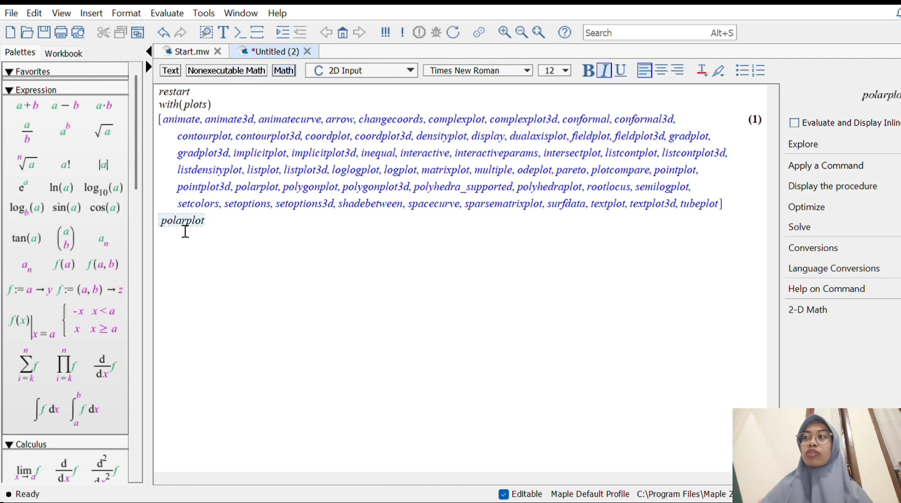
Open the polarplot argument list and enter 4 − 4cos(θ) as the function to plot
text(()
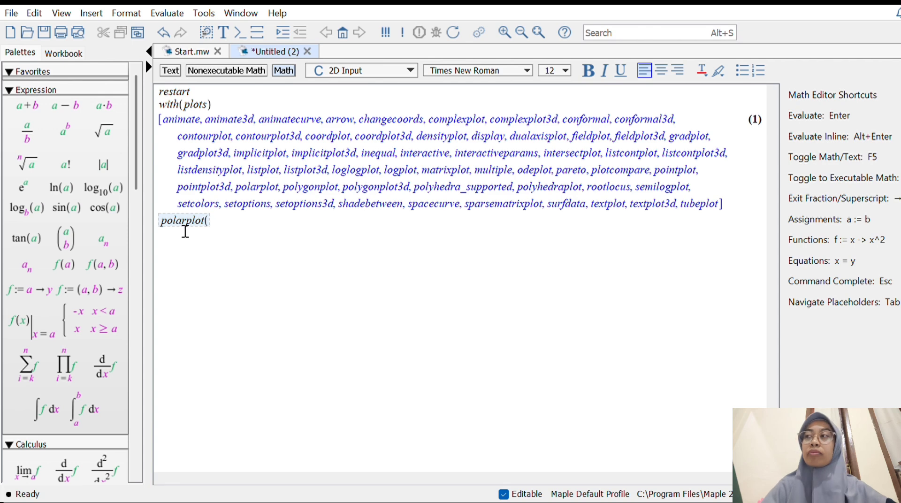
text(4-)
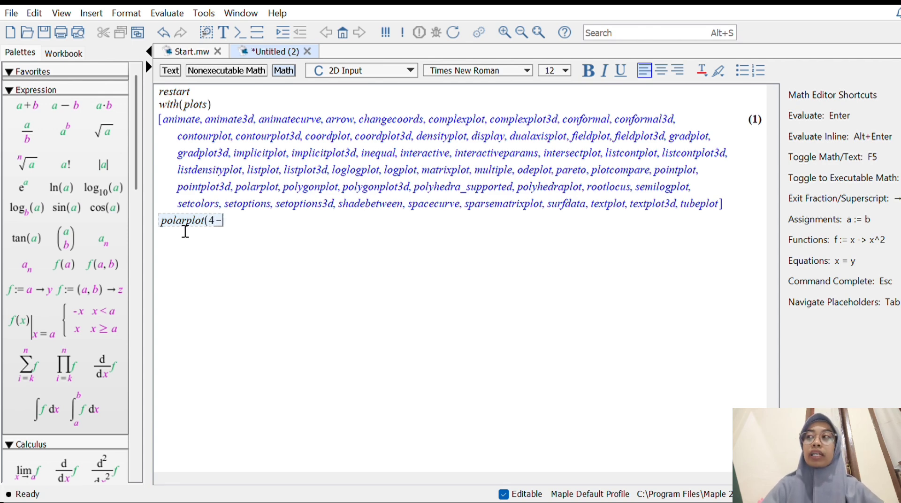
text(4)
text(co)
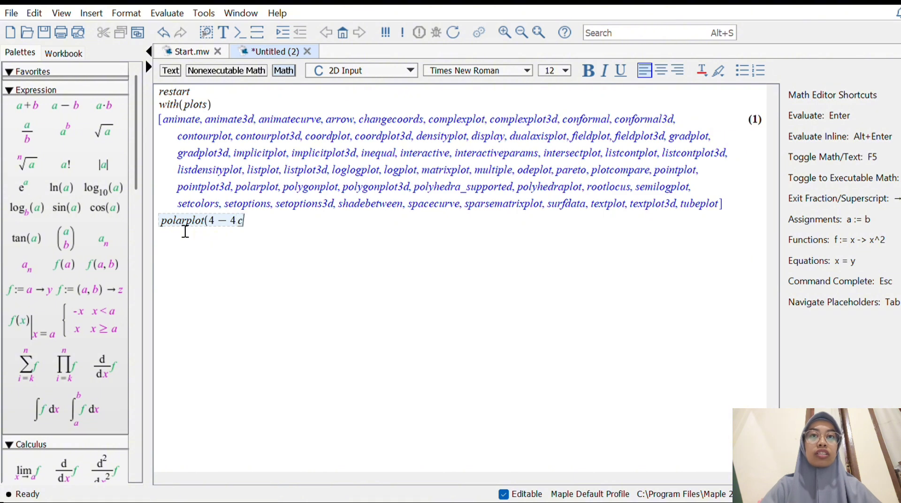
key(BackSpace)
key(BackSpace)
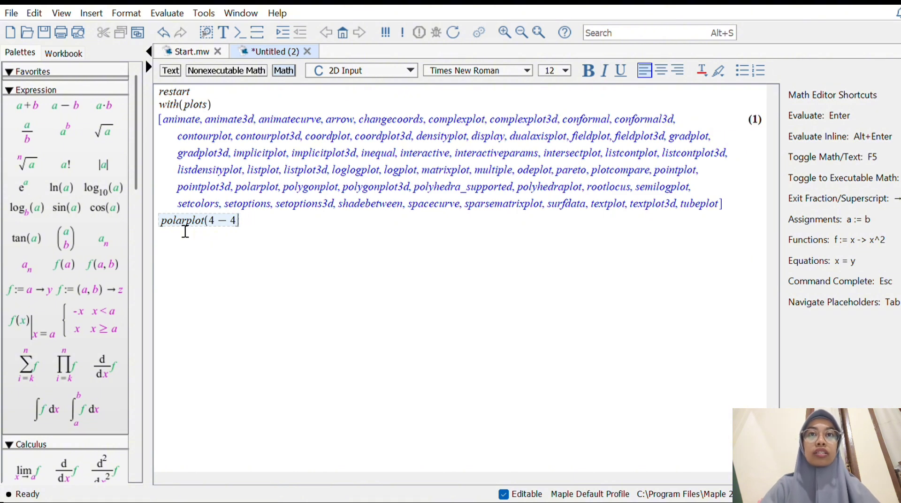
click(115, 211)
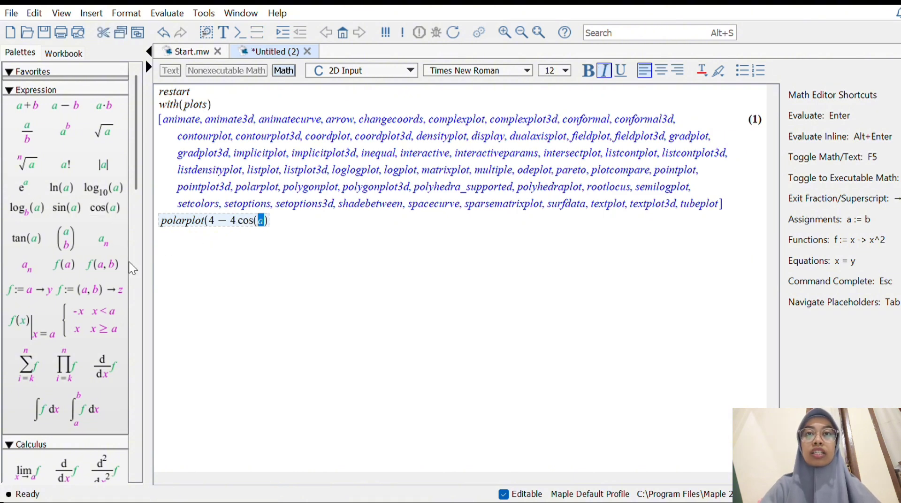
scroll(120, 266, down, 10)
scroll(119, 263, down, 5)
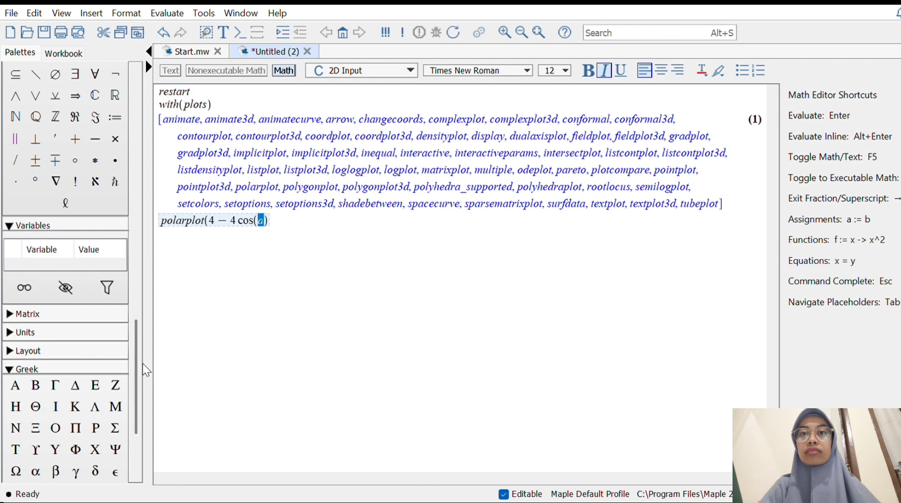
drag(136, 360, 131, 407)
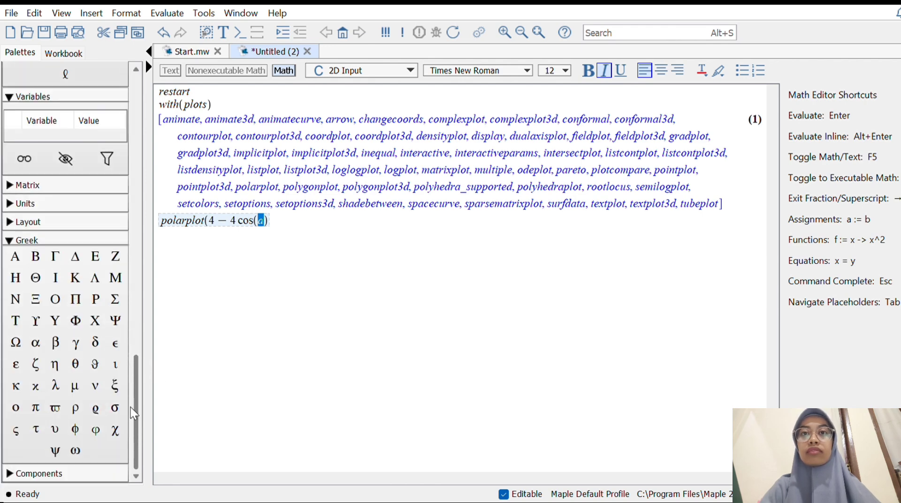
click(73, 370)
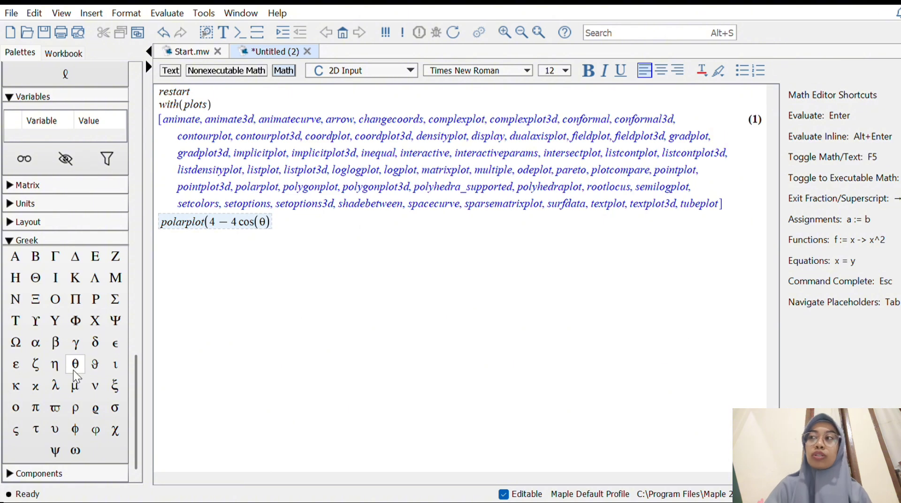
Add the angle range θ = 0..2·π as the second argument of the polarplot command
text(,)
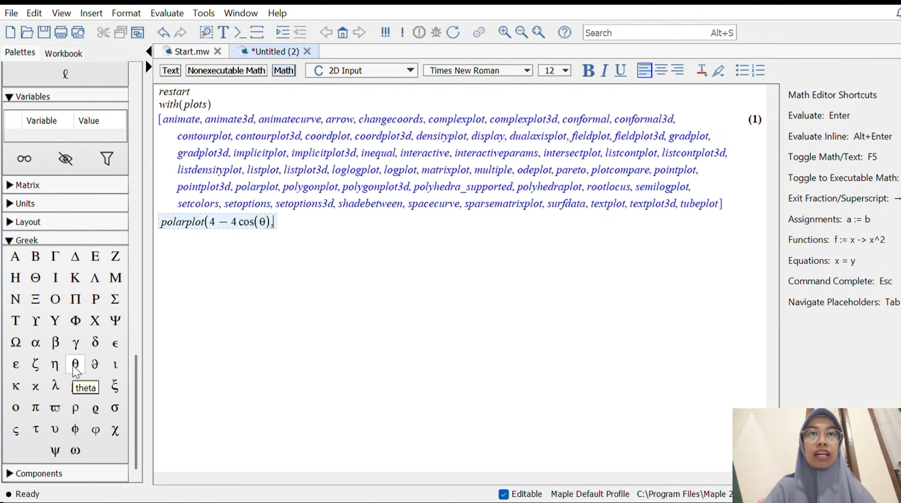
click(72, 365)
text(=)
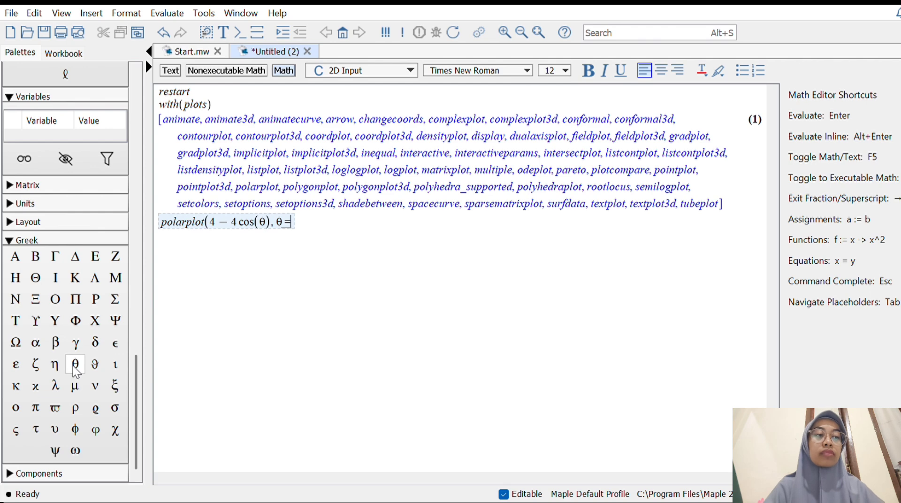
text(0.)
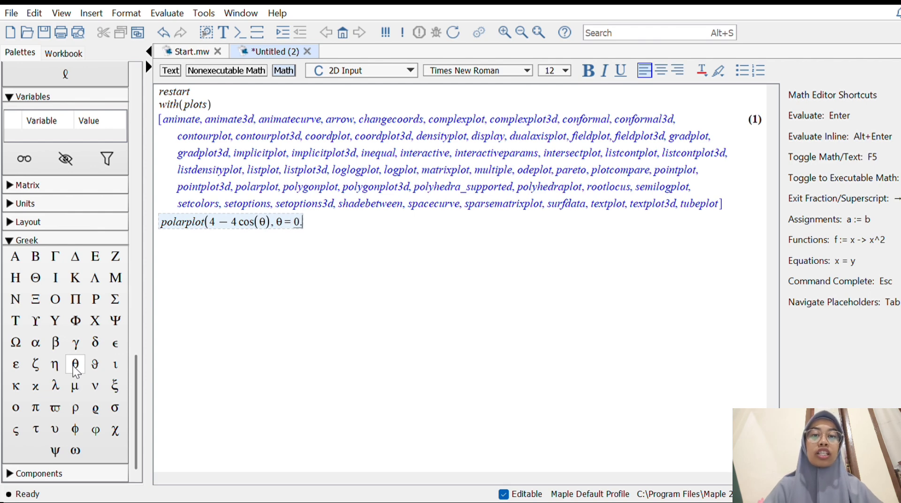
text(.2)
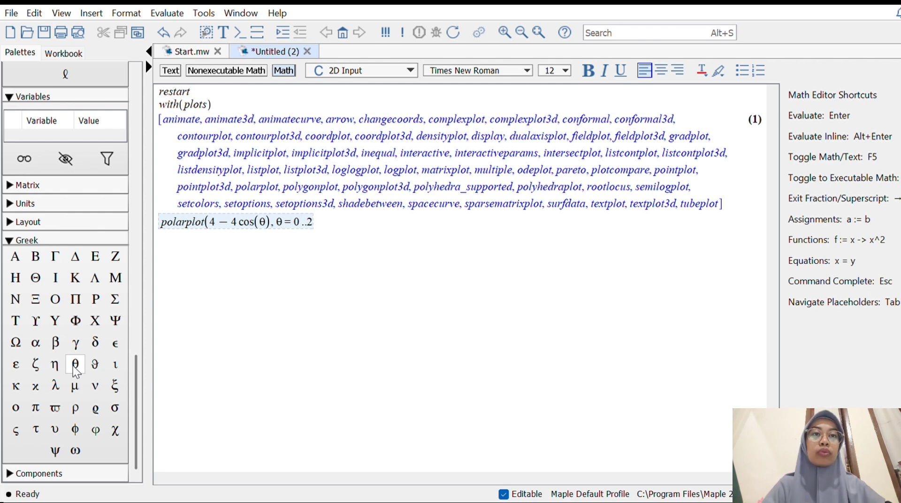
text(*)
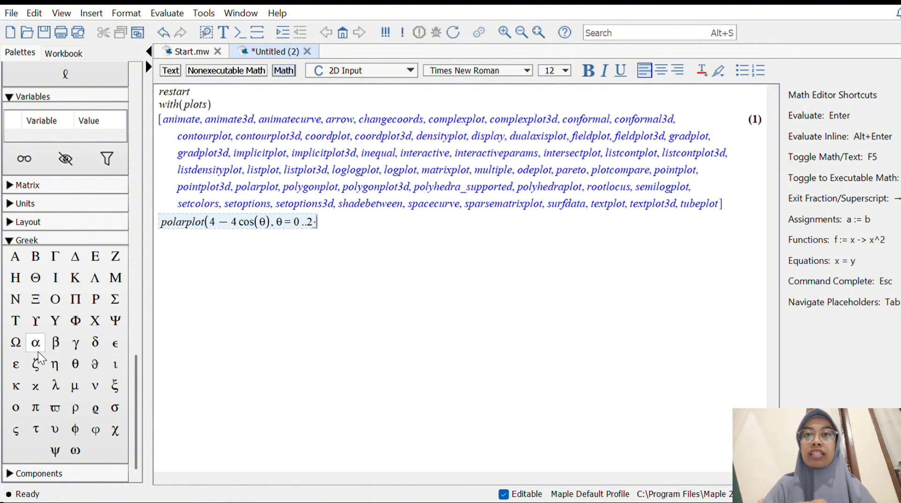
click(28, 409)
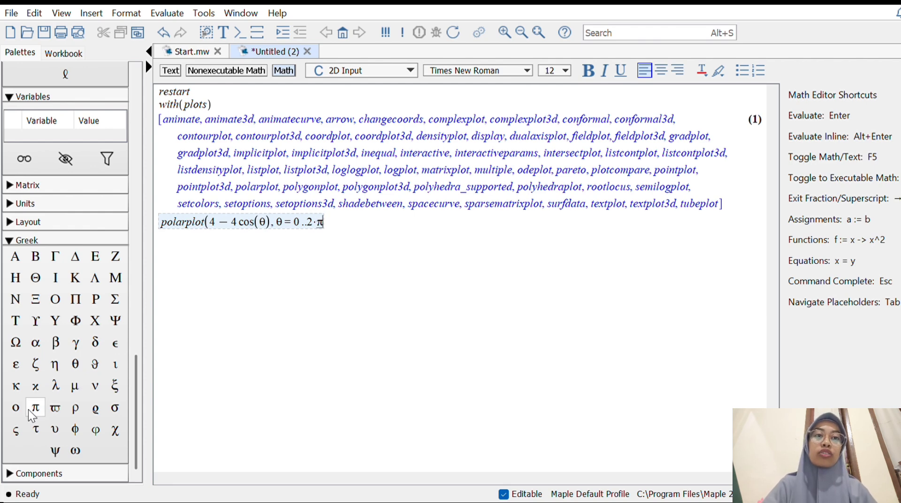
Add the options color = pink and thickness = 5, close the polarplot command and run it
text(, colo)
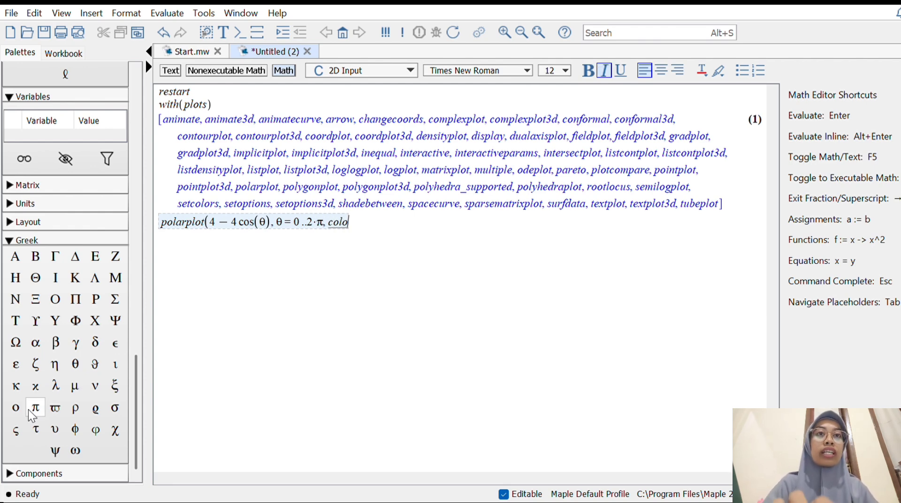
text(r=)
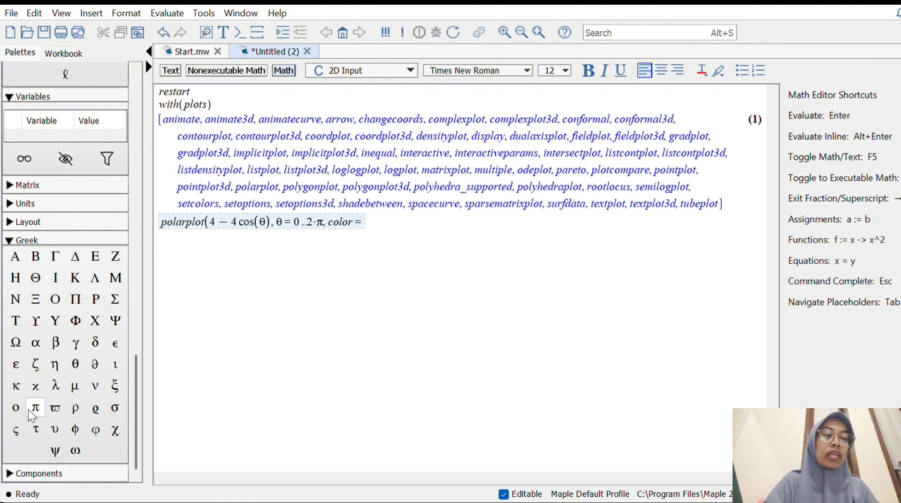
text(p)
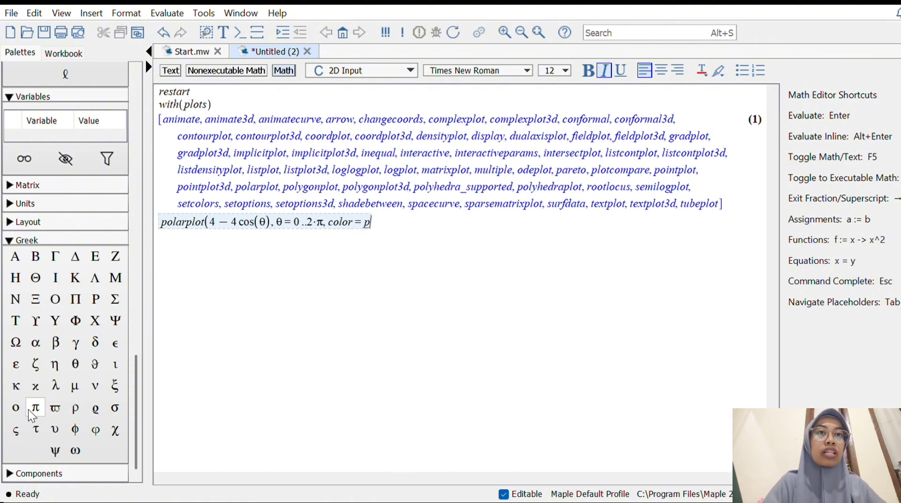
text(ink)
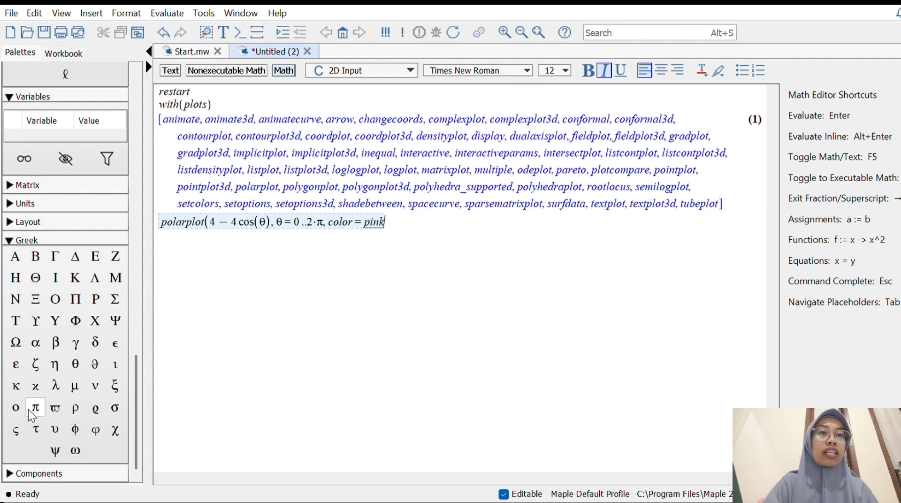
text(,)
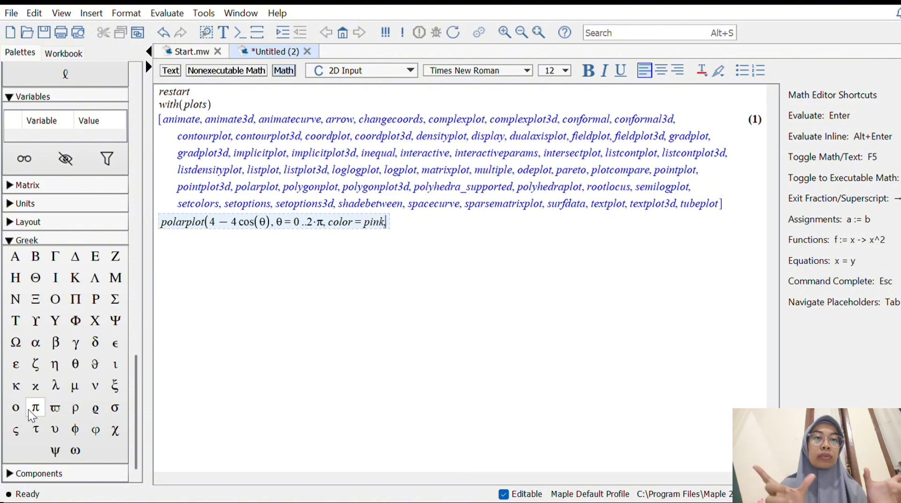
text(thic)
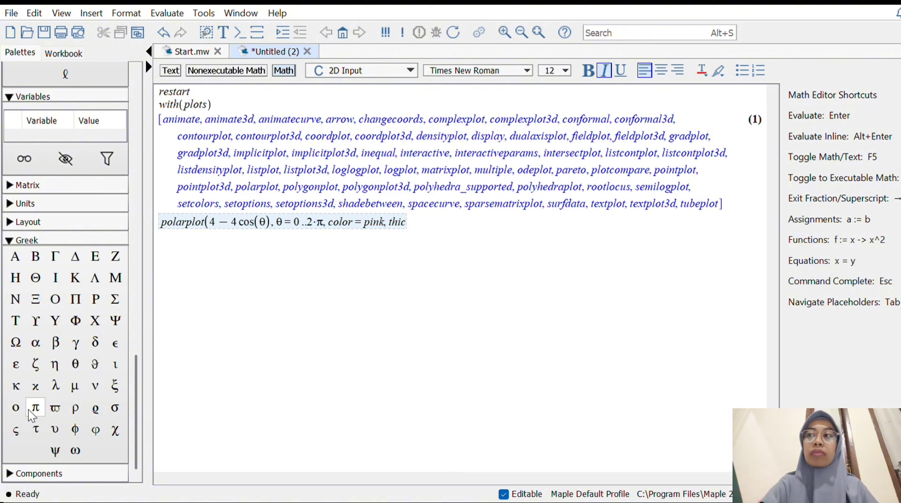
text(kness =)
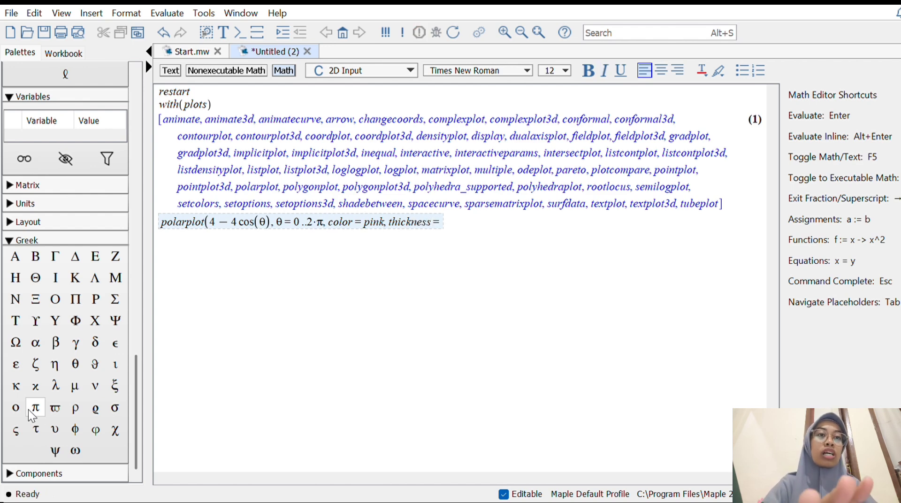
text(5)
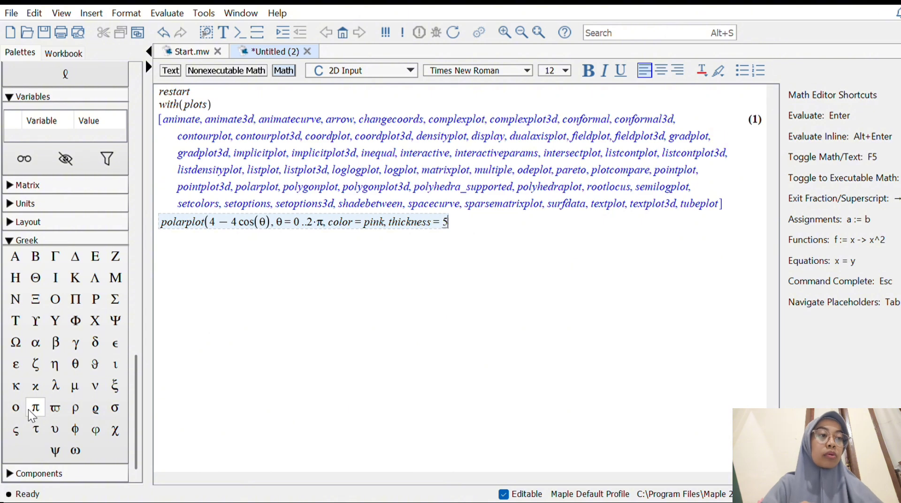
text())
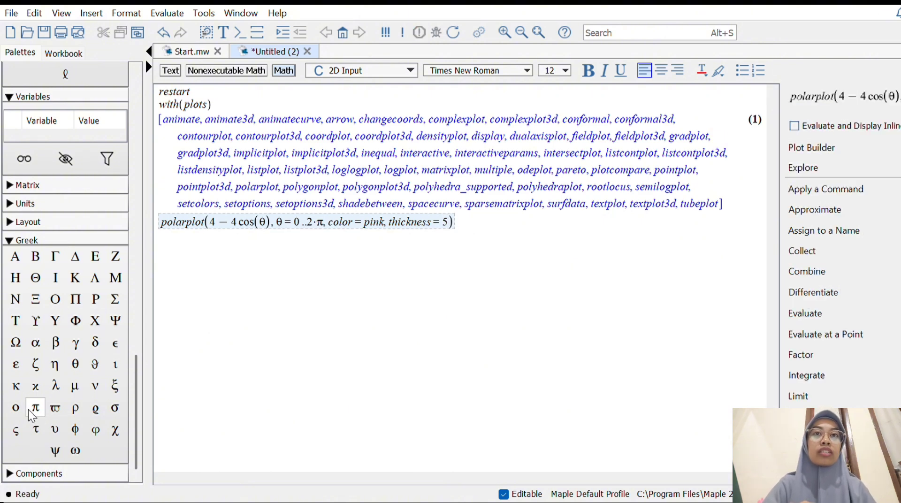
key(Return)
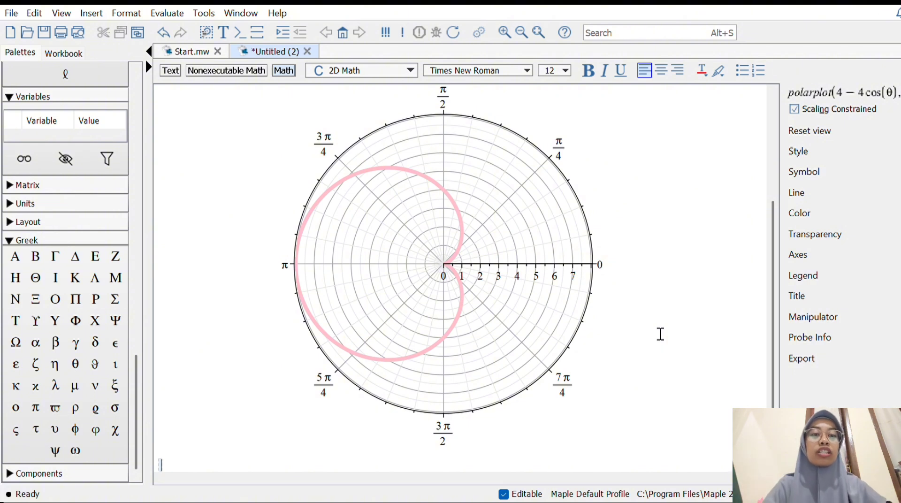
Enter restart below the pink cardioid plot and load the plots package using with(plots): on the following line
text(resta)
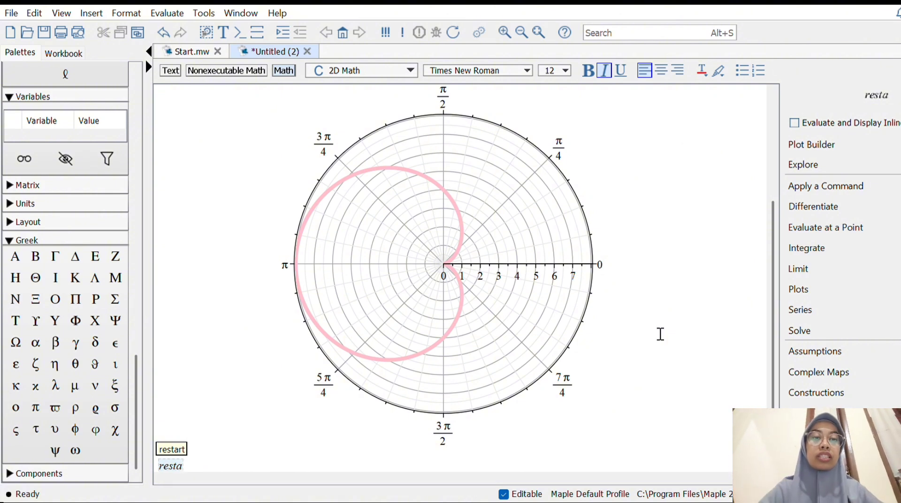
text(rt)
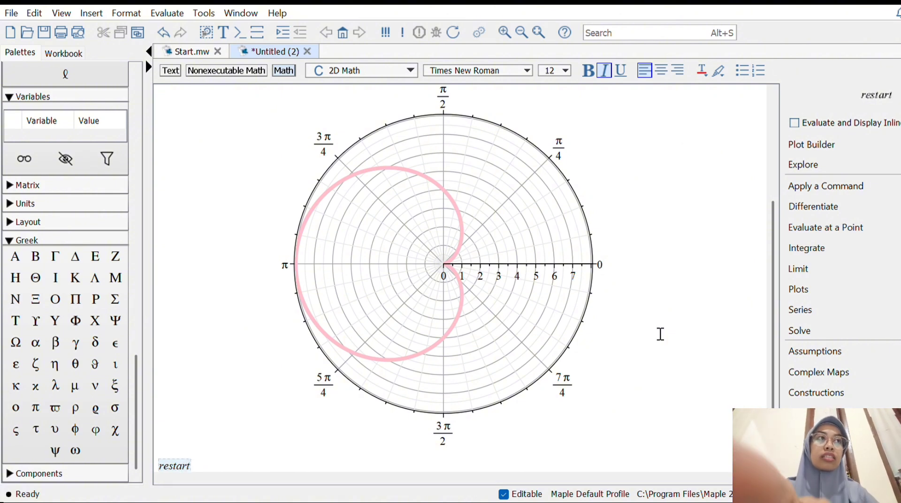
key(Return)
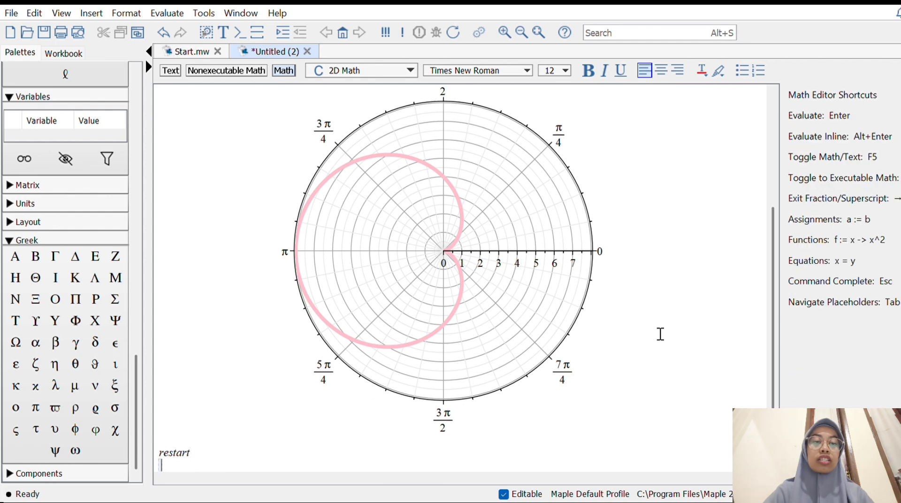
text(wi)
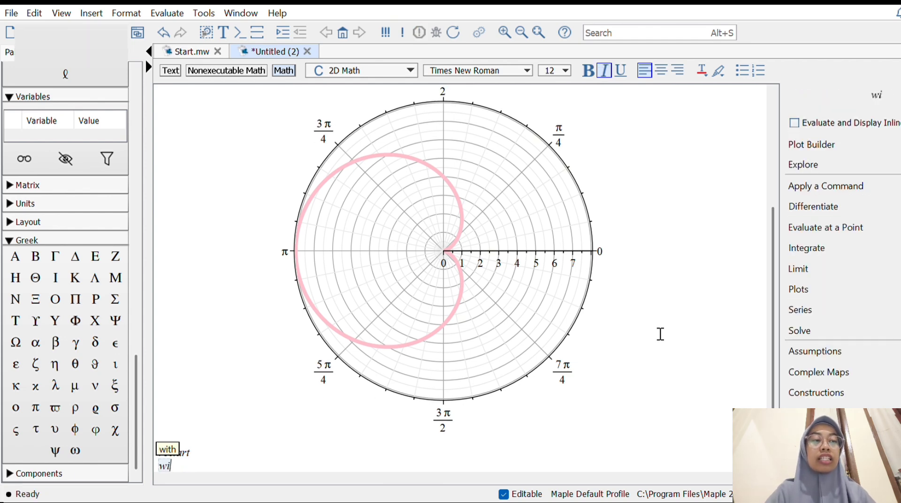
text(th(p)
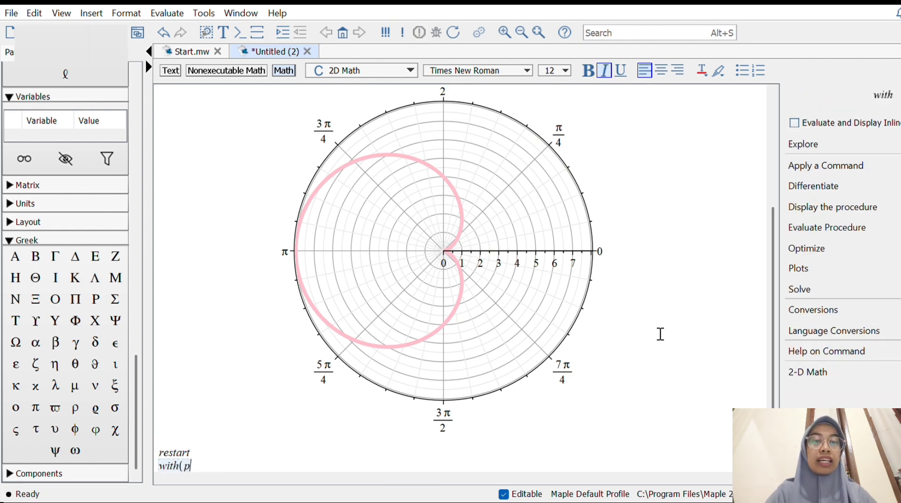
text(lots)
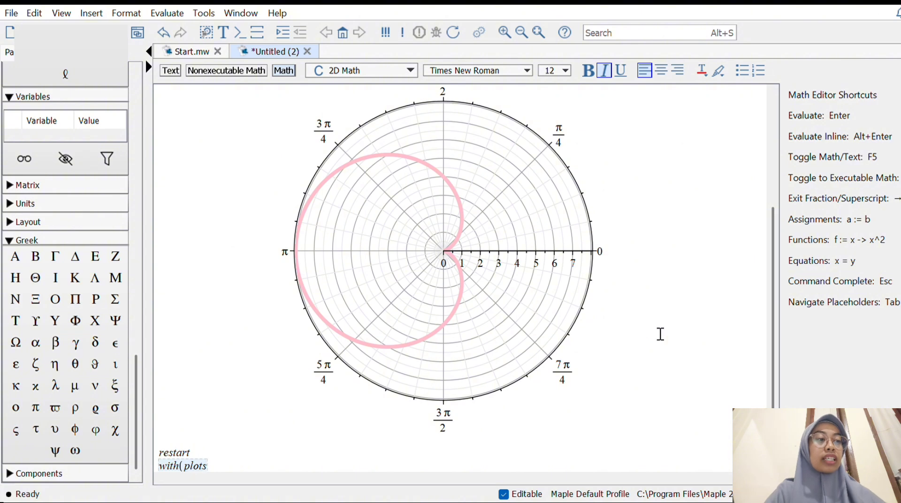
text() :)
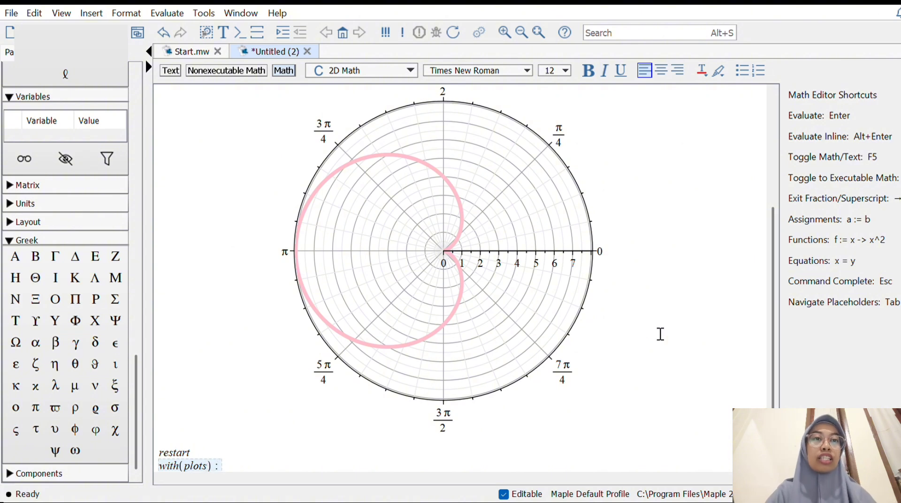
key(Return)
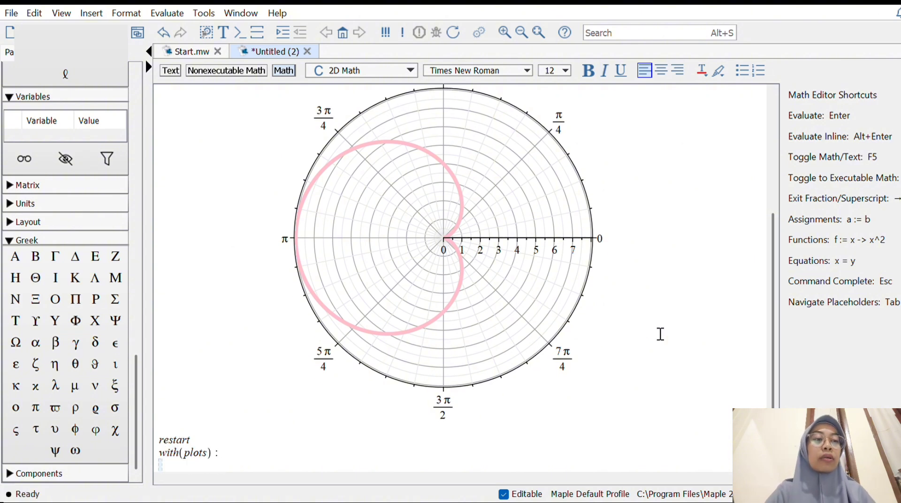
Start a new polarplot command with 2 + 3sin(θ) as the function to plot
text(polarplot)
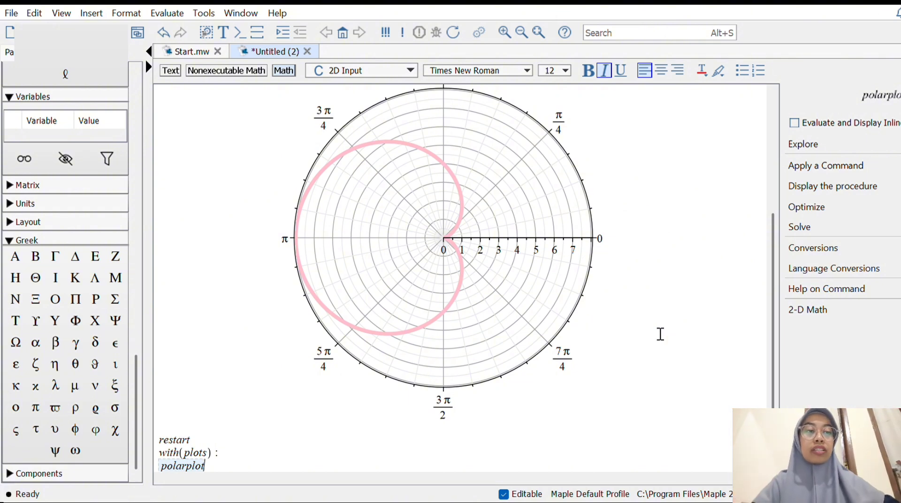
text(()
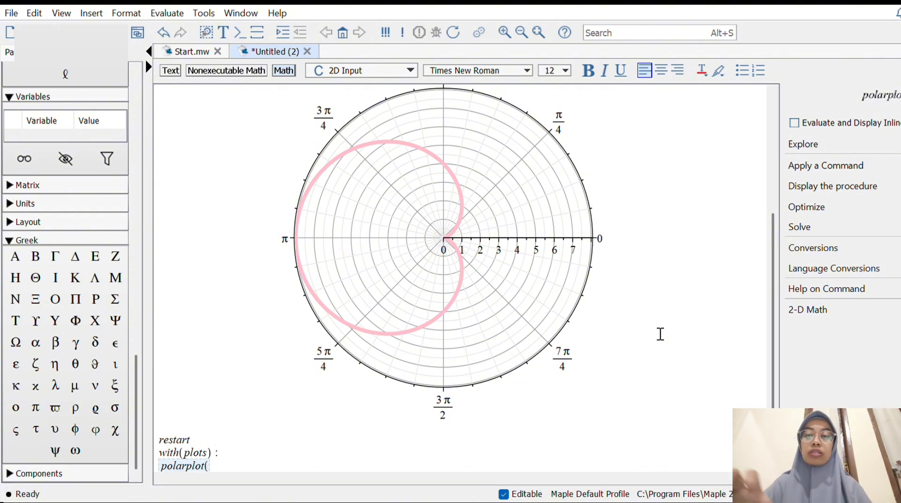
text(2)
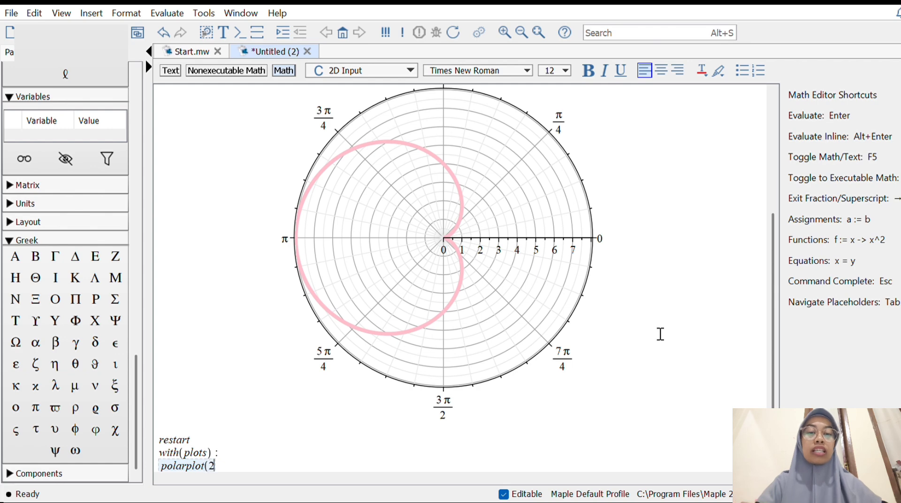
text( + 3)
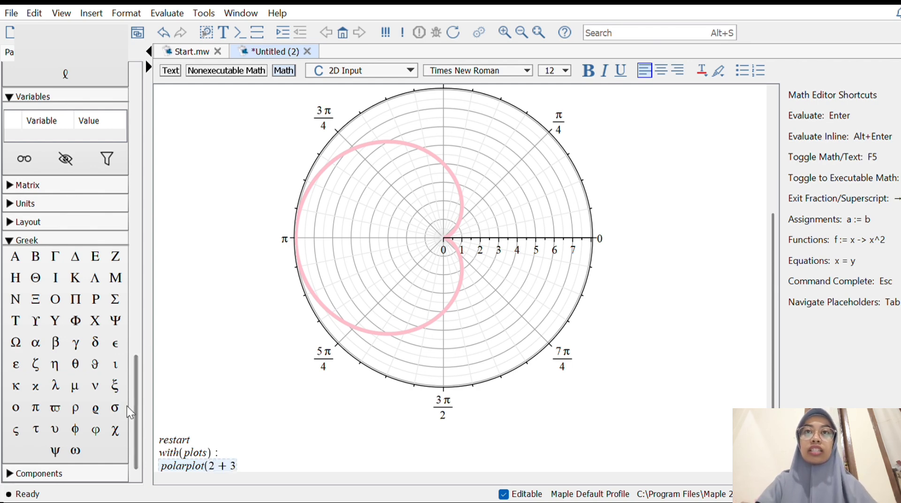
drag(136, 405, 136, 124)
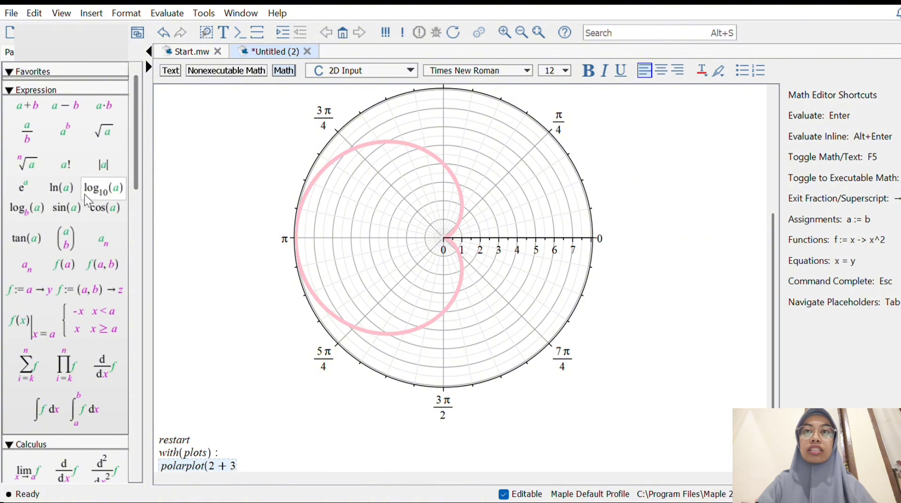
click(68, 207)
drag(136, 174, 140, 471)
click(75, 364)
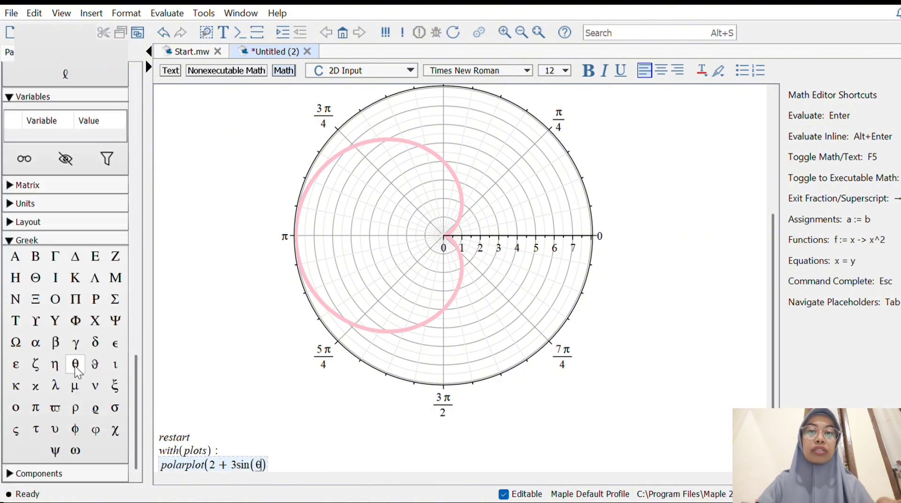
Append the angle range θ = 0..2·π directly after 3sin(θ) in the polarplot command
click(74, 367)
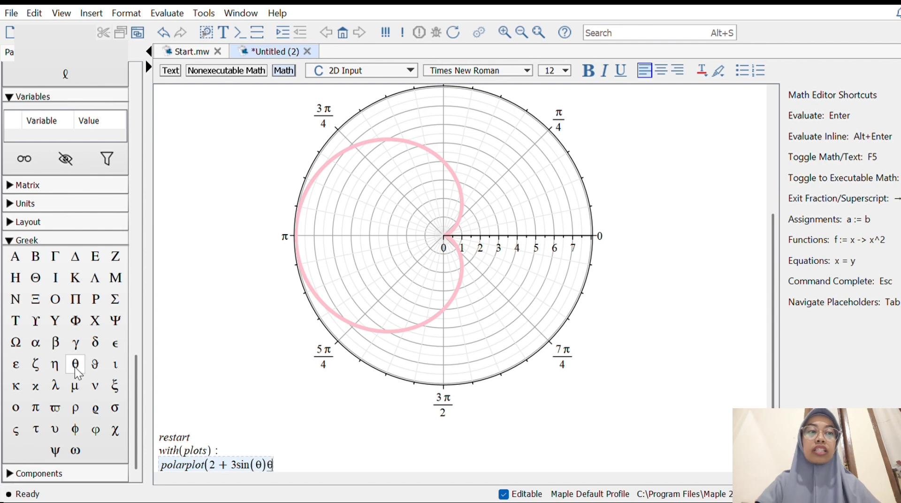
text(=0.)
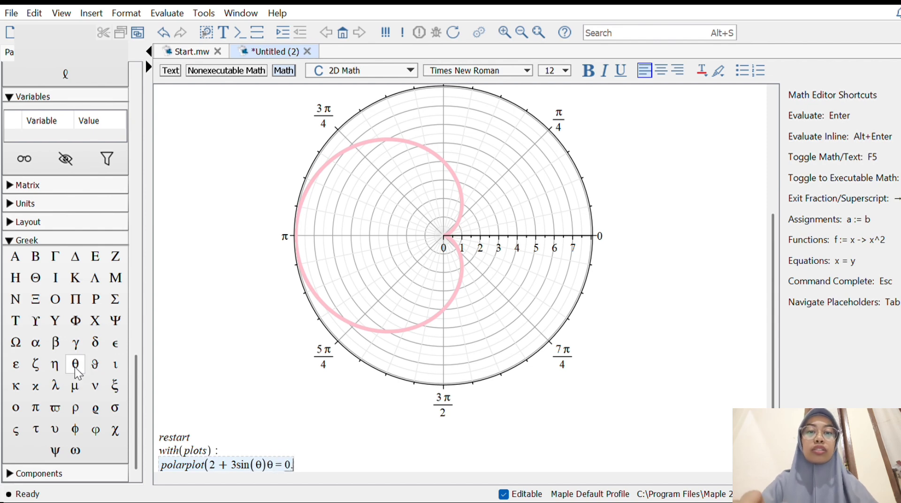
text(.2*)
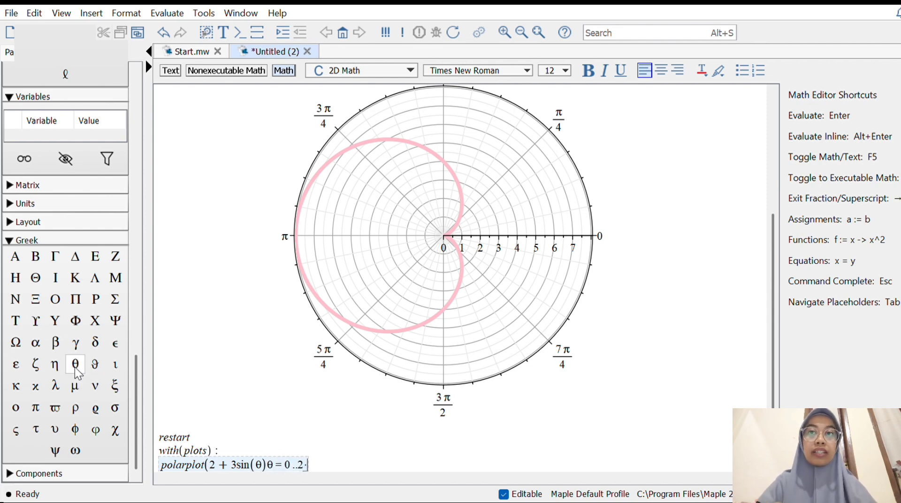
click(35, 408)
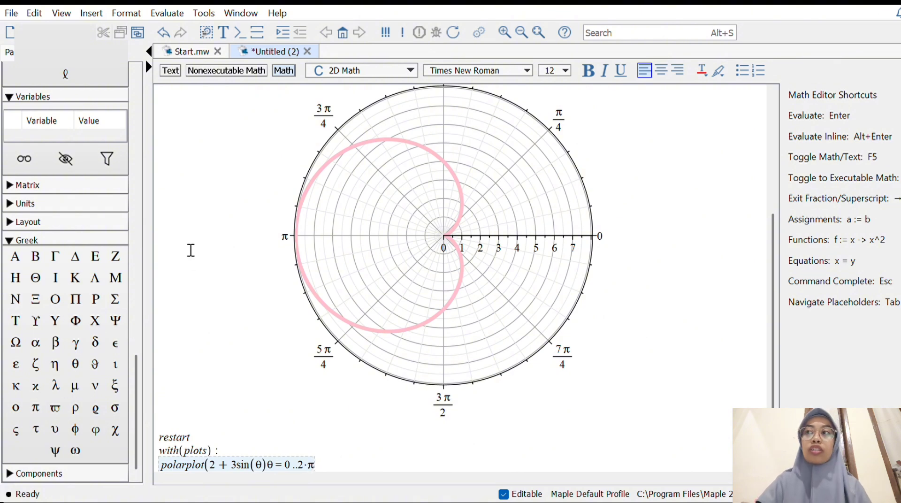
Add the option color = blue, close the polarplot command and run it
text(, color )
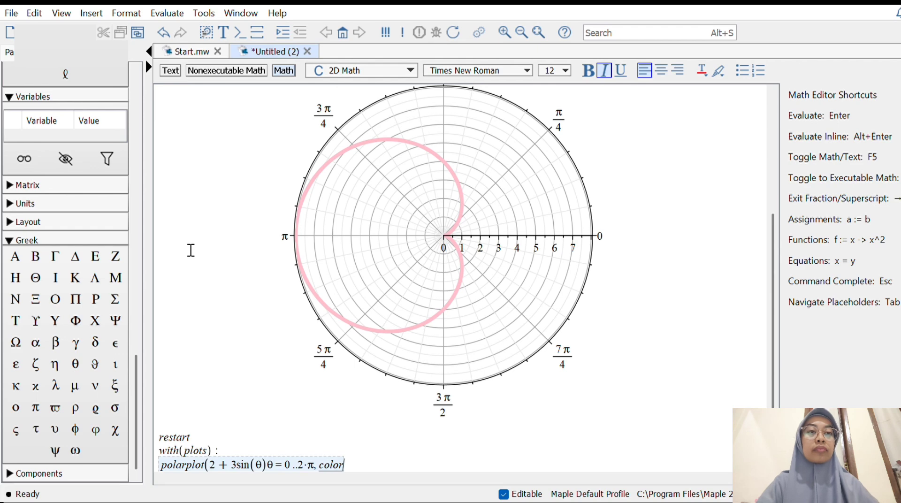
text(= )
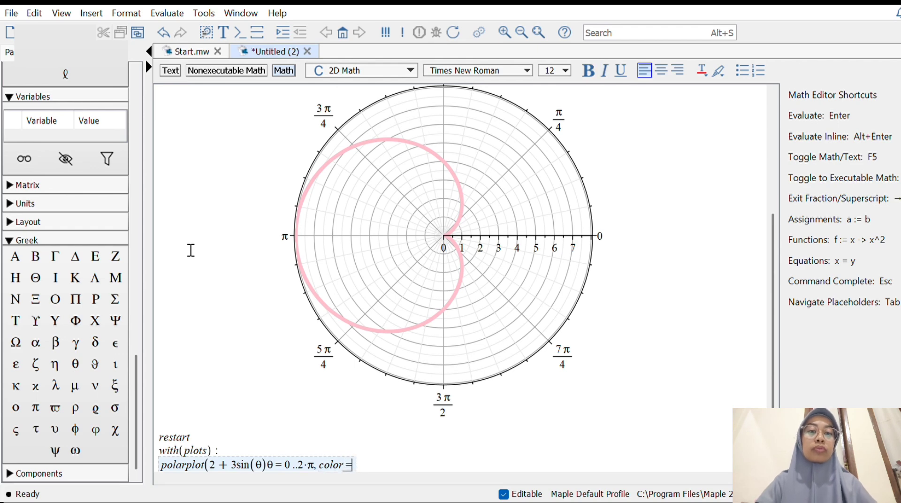
text(blue)
text())
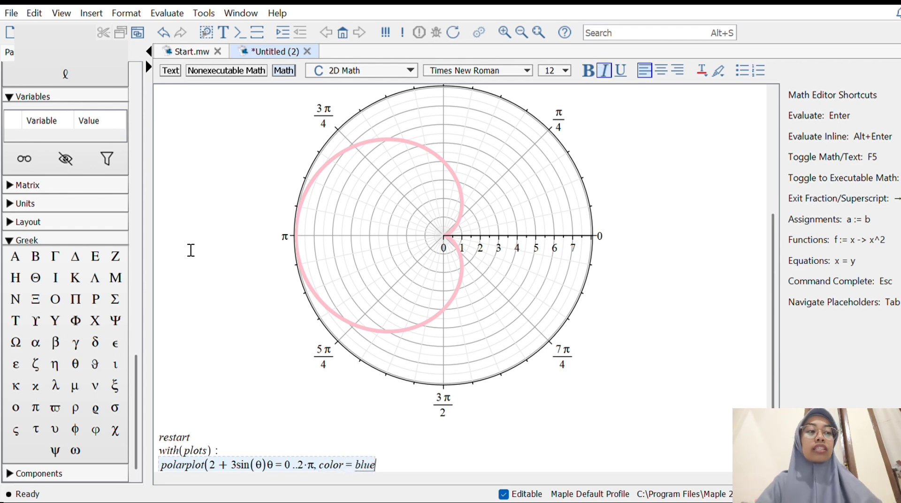
key(Return)
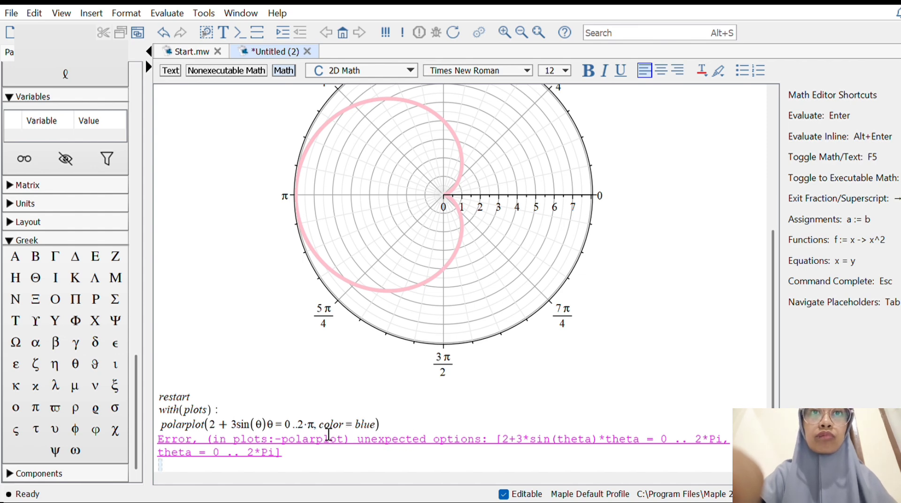
Insert a comma between 3sin(θ) and the θ range, rerun the polarplot command and review the command with its plot
click(275, 432)
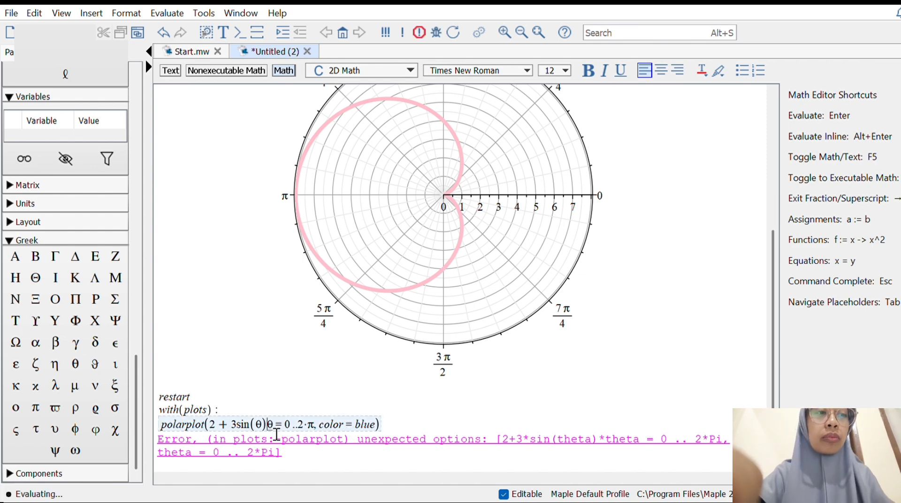
text(,)
key(Return)
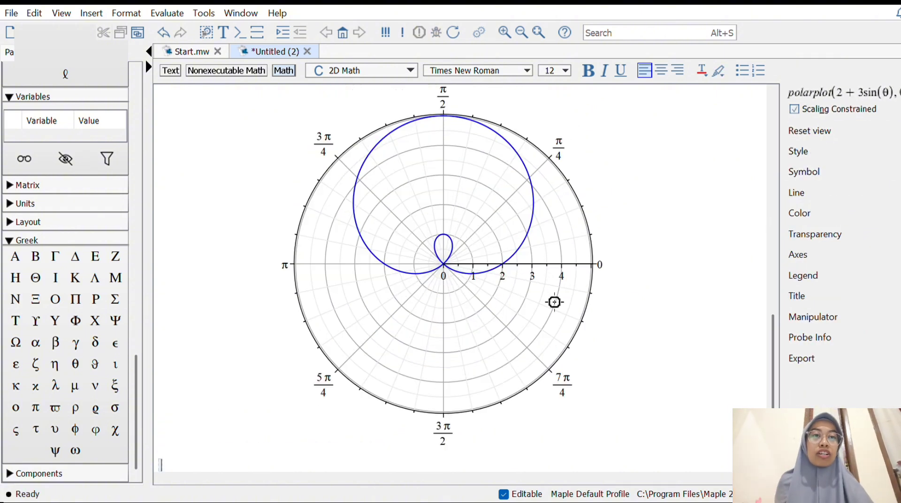
scroll(538, 268, up, 3)
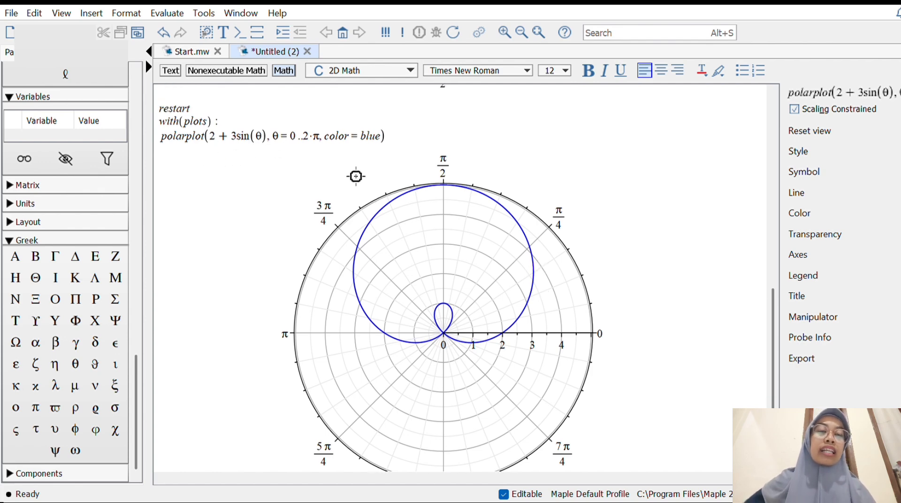
Enter restart below the blue 2 + 3sin(θ) plot and load the plots package again with with(plots):
scroll(468, 183, down, 3)
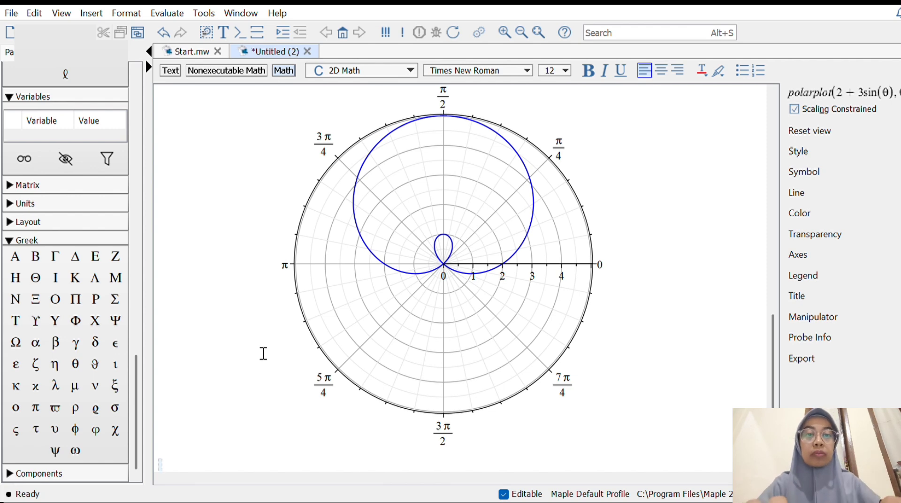
text(res)
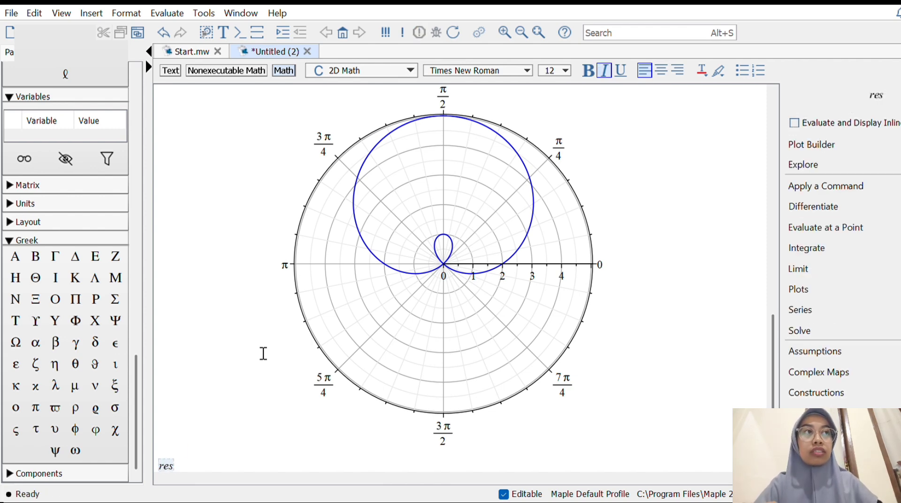
text(tart)
key(Return)
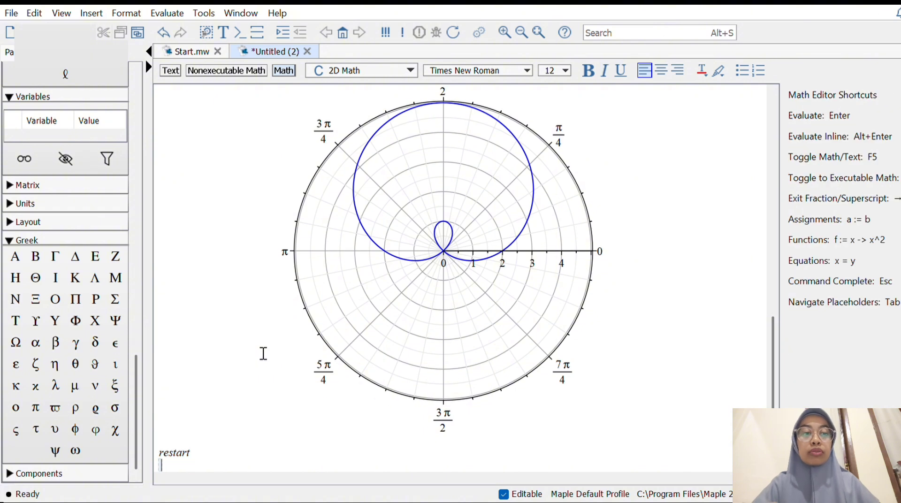
text(with)
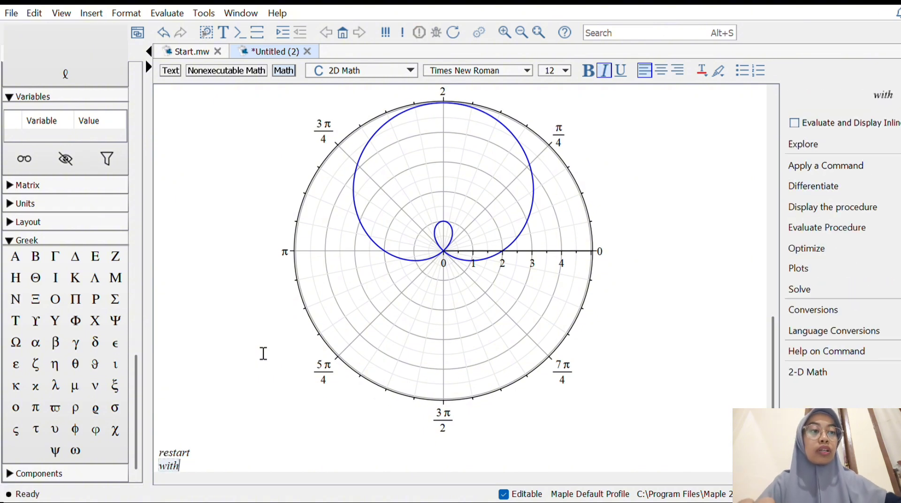
text((plots) )
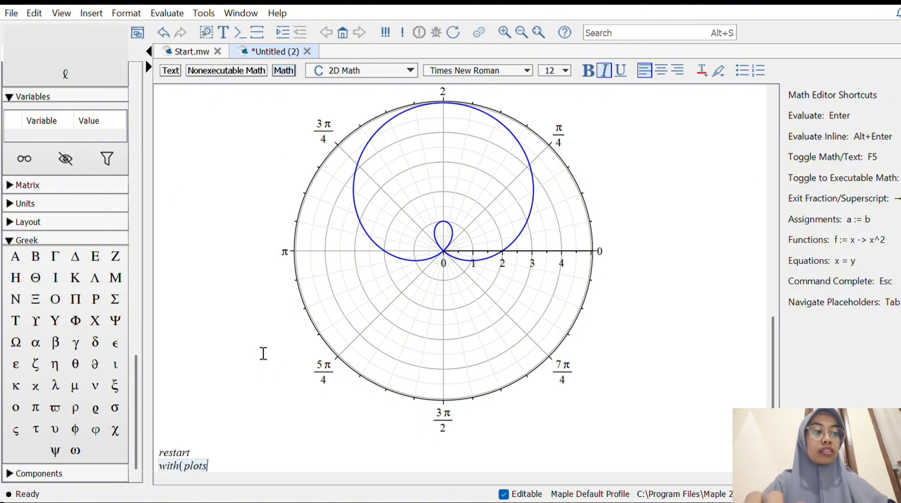
text(:)
key(Return)
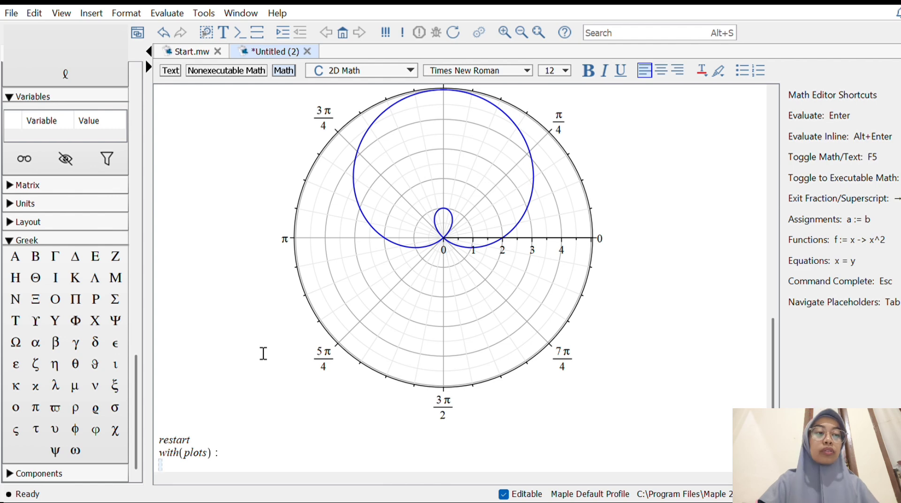
Start a polarplot command below with(plots): and open a list with 2 as its first entry
text(polarplot)
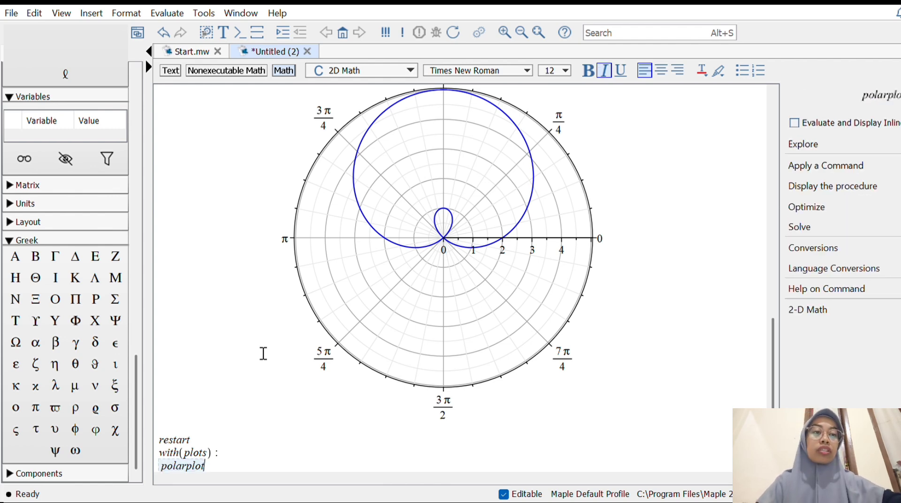
text(()
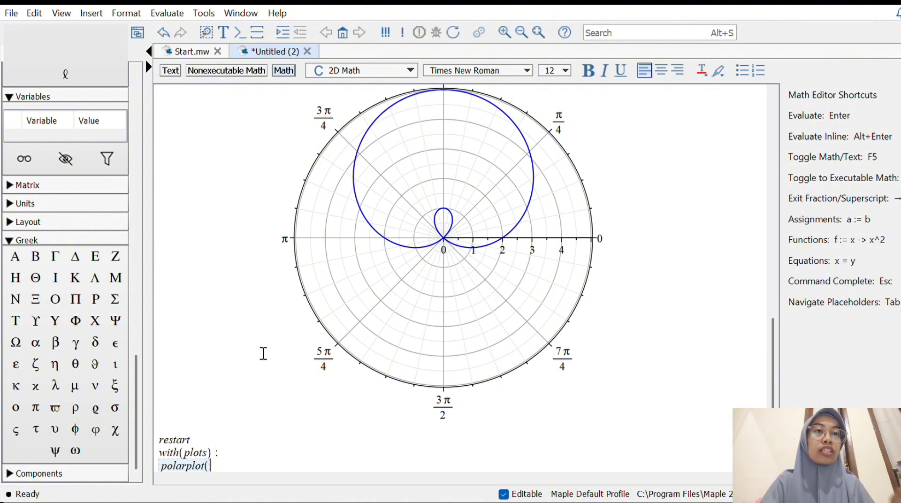
text([)
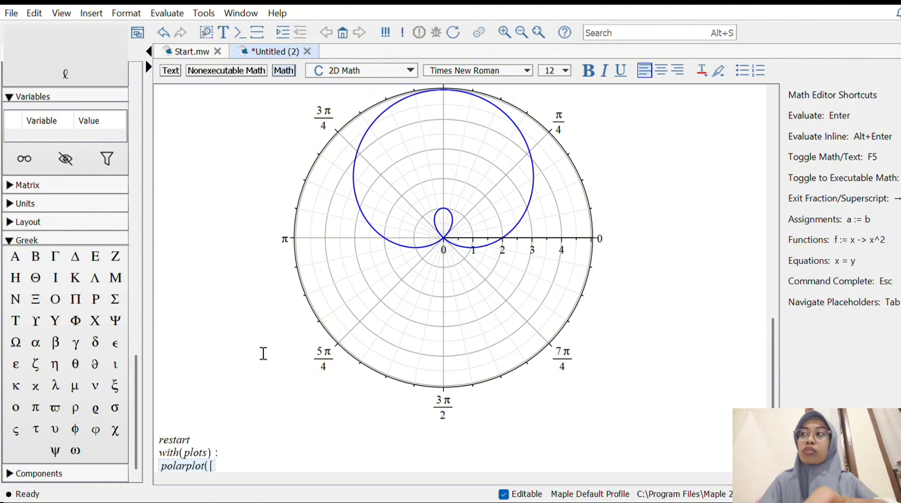
text(2,)
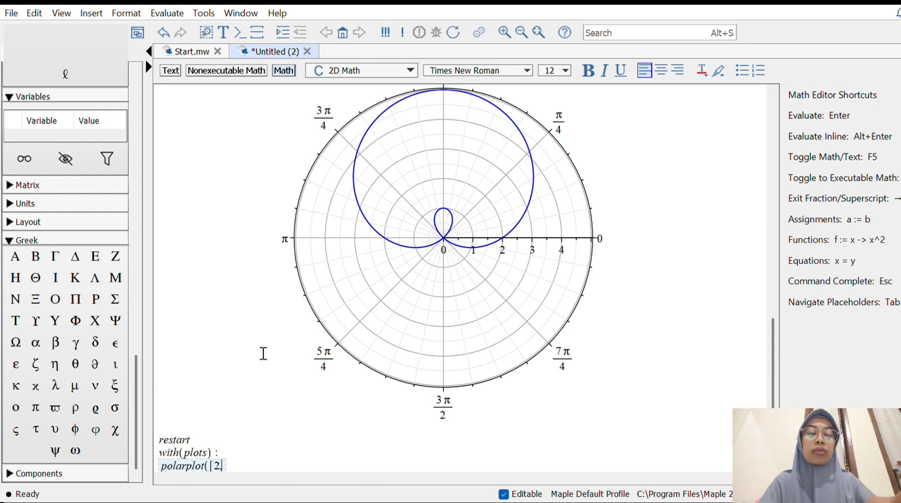
text(4)
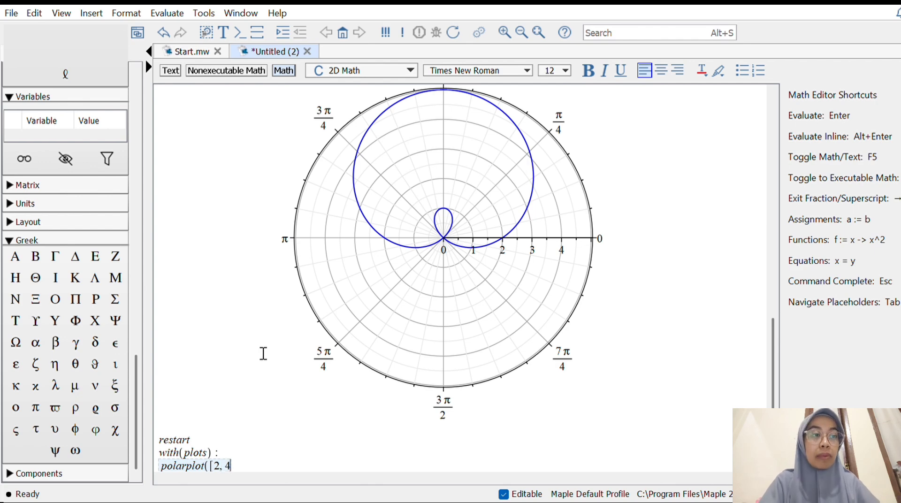
text(-4)
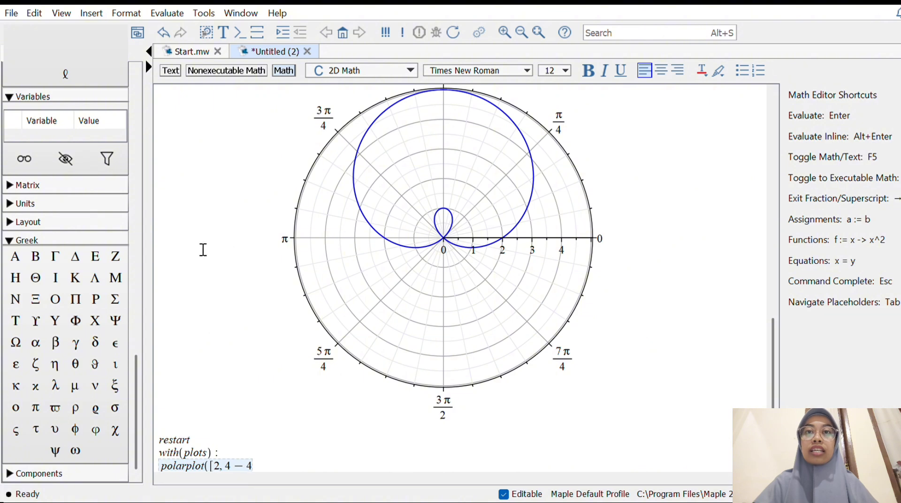
Add 4 − 4cos(θ) as the second entry of the polarplot list, followed by a comma
drag(138, 369, 158, 86)
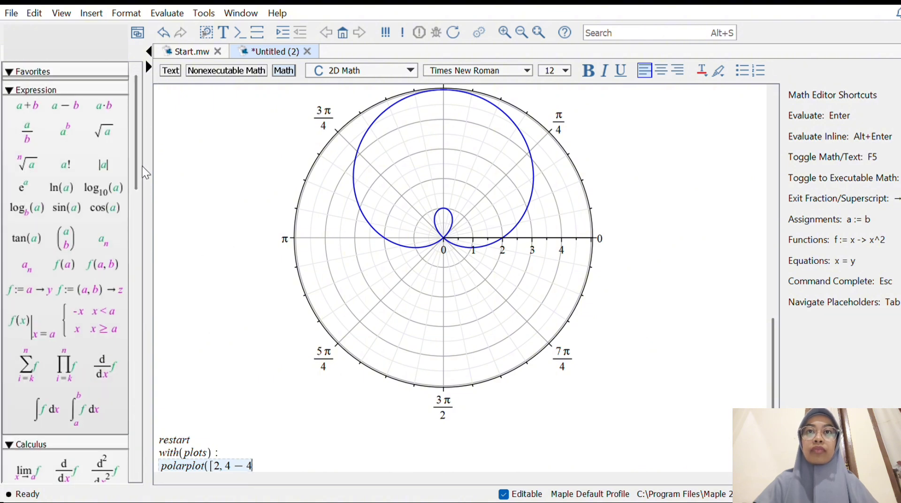
click(106, 206)
drag(136, 173, 136, 454)
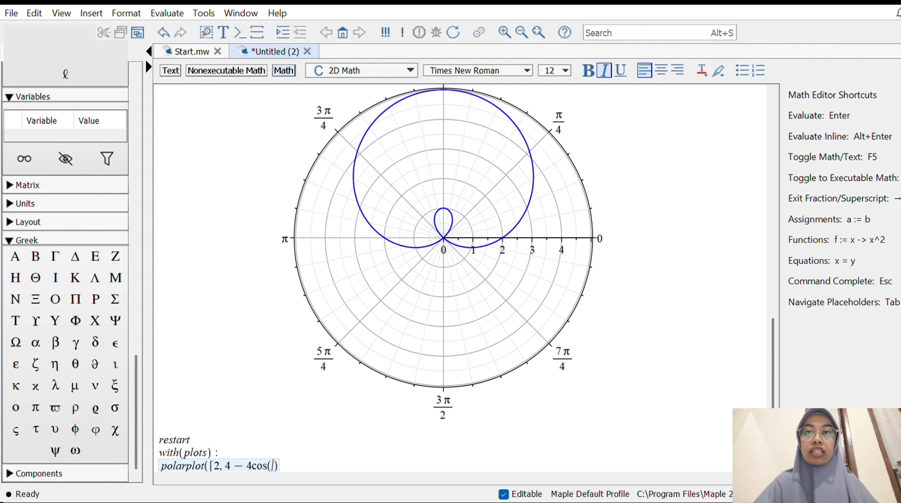
click(75, 364)
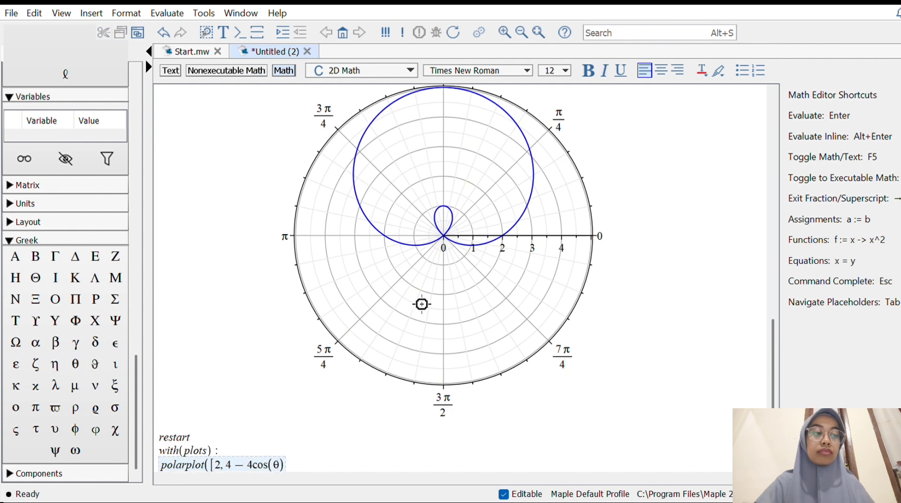
key(Right)
text(,)
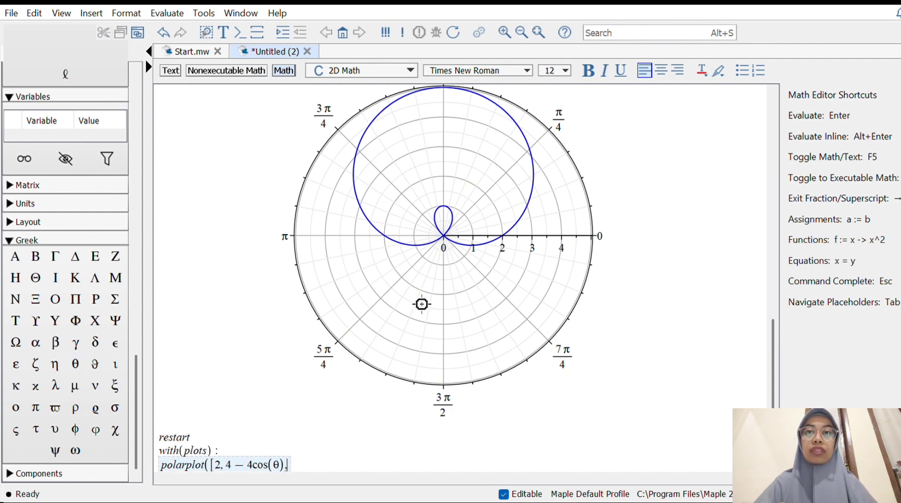
click(77, 364)
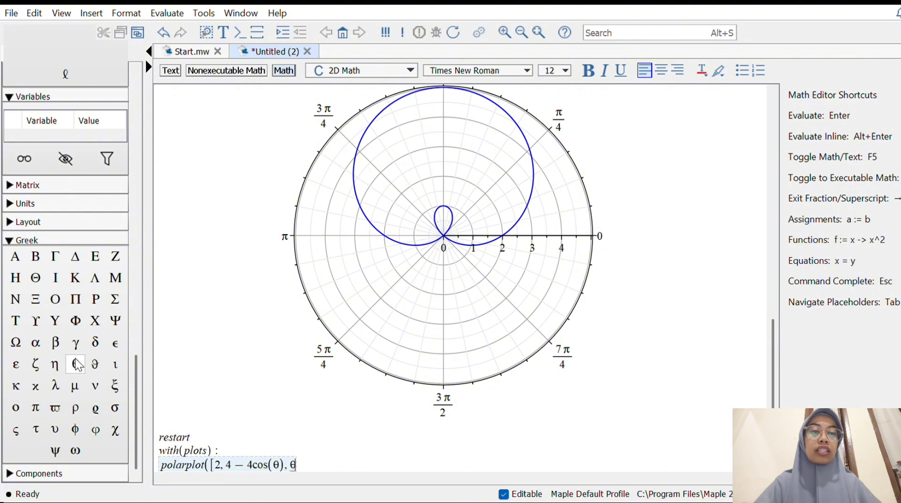
text(=)
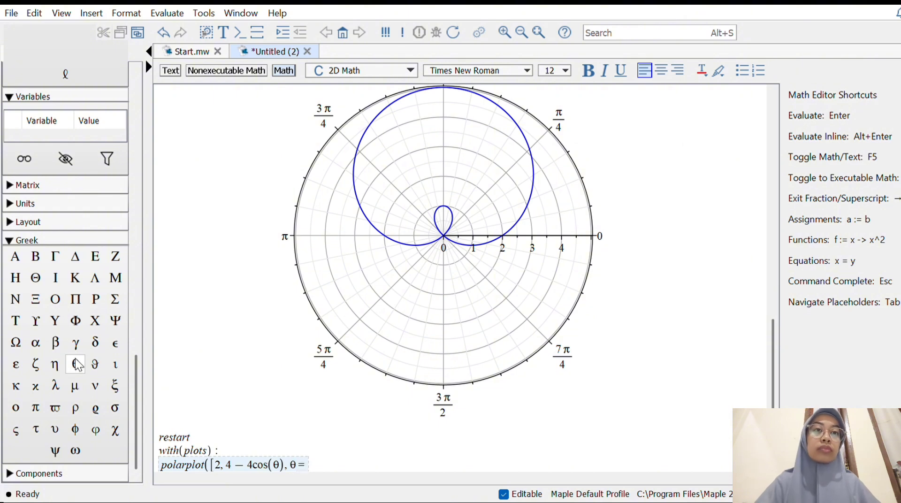
key(BackSpace)
key(BackSpace)
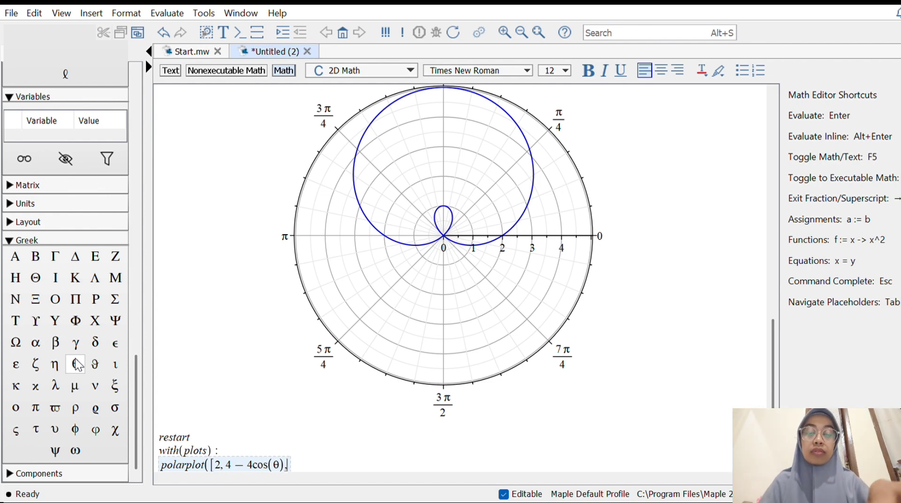
Add 2 + 3sin(θ) as the third entry and close the list with a square bracket
text(2+3)
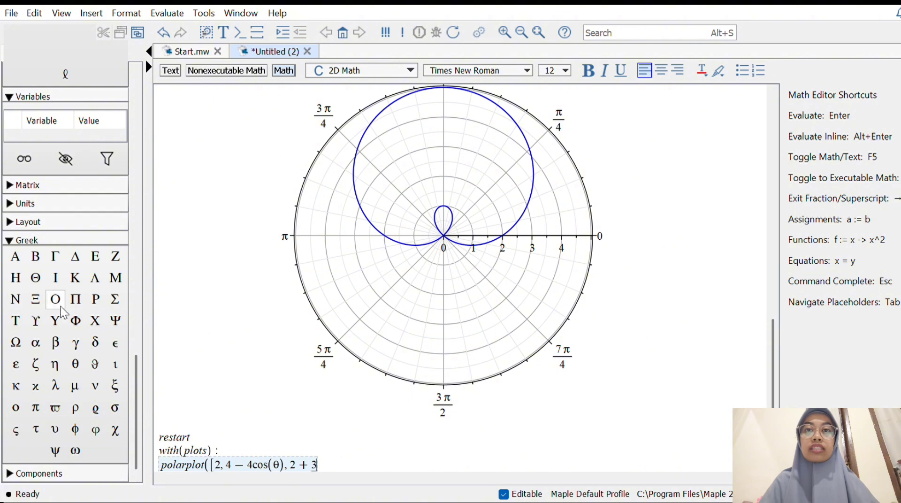
drag(136, 365, 138, 99)
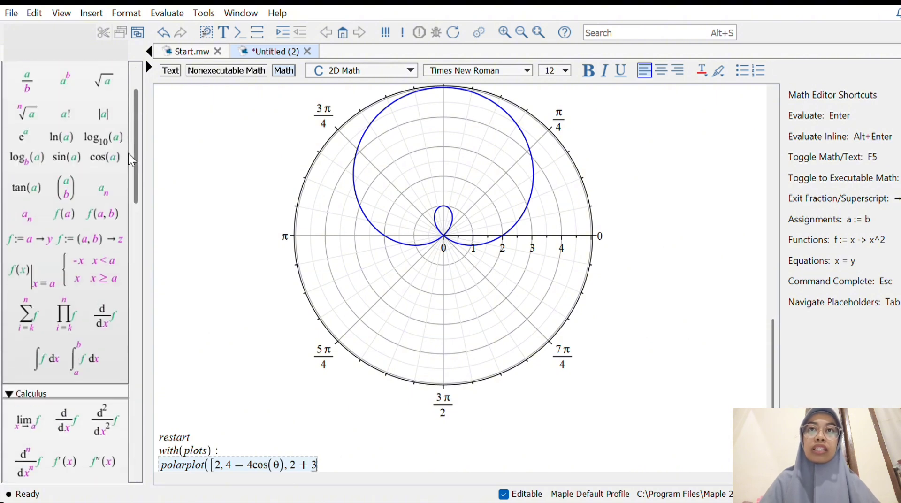
click(66, 157)
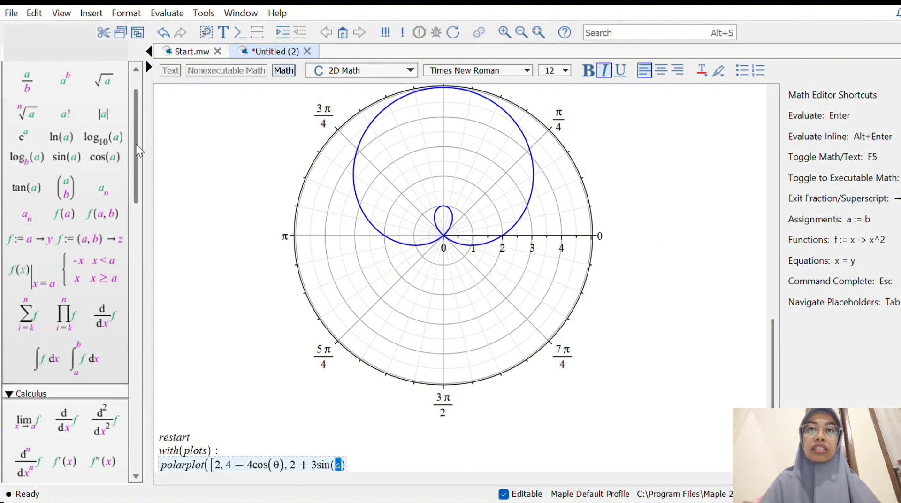
drag(136, 149, 140, 422)
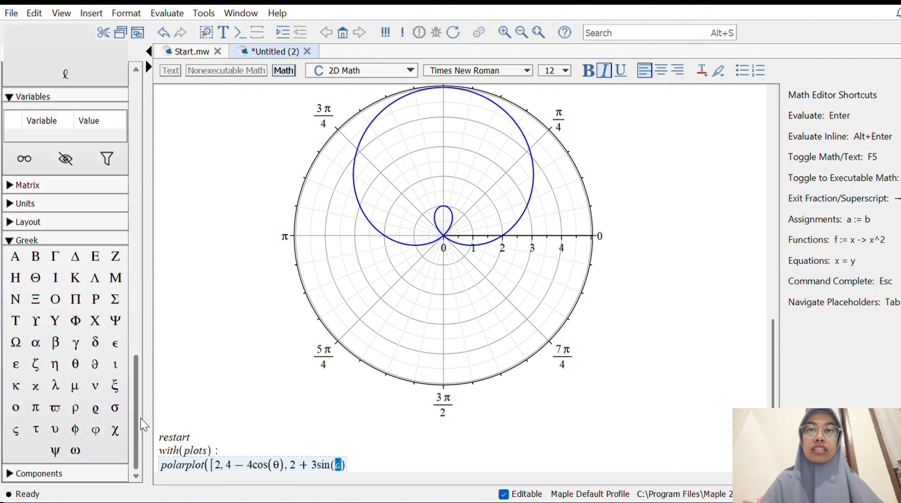
click(75, 364)
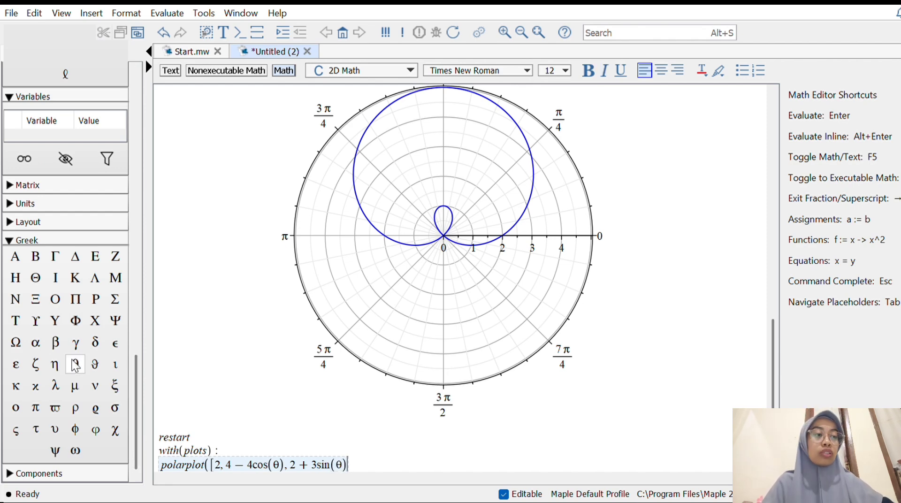
text(])
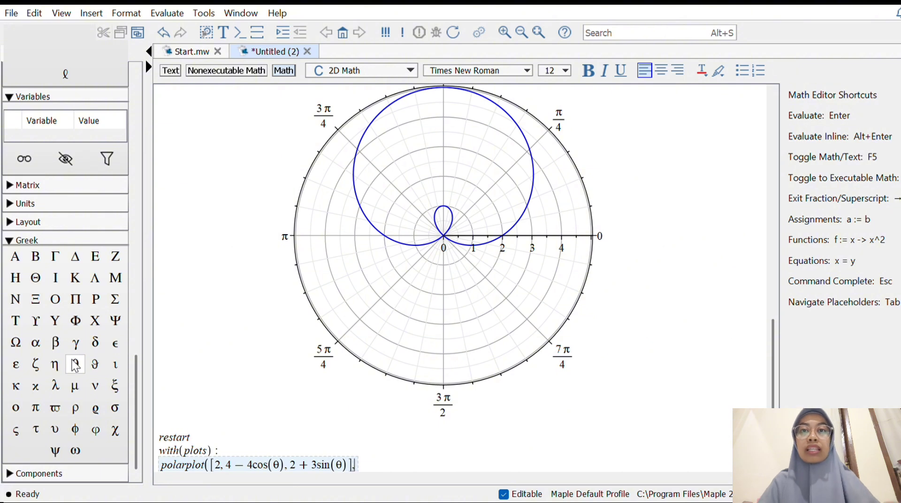
text(,)
Append the range θ = 0..2·π after the list, close and run the polarplot command, and review it with its plot
click(75, 364)
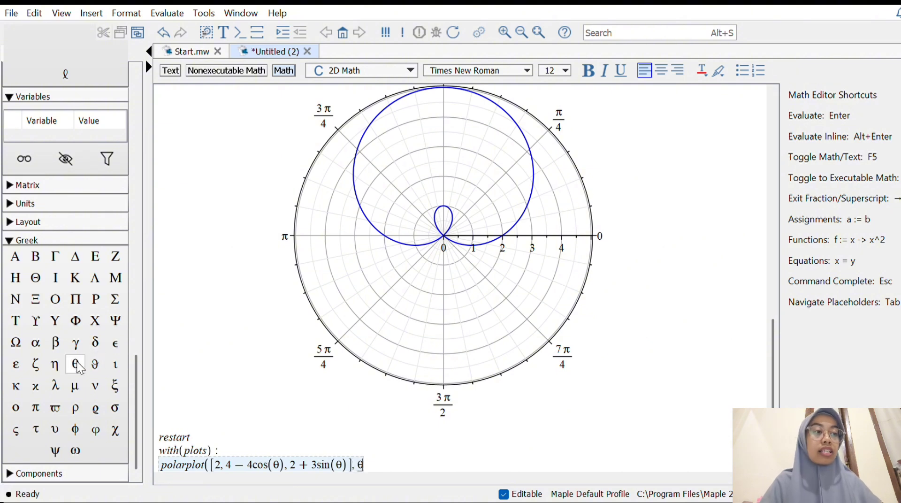
text(=)
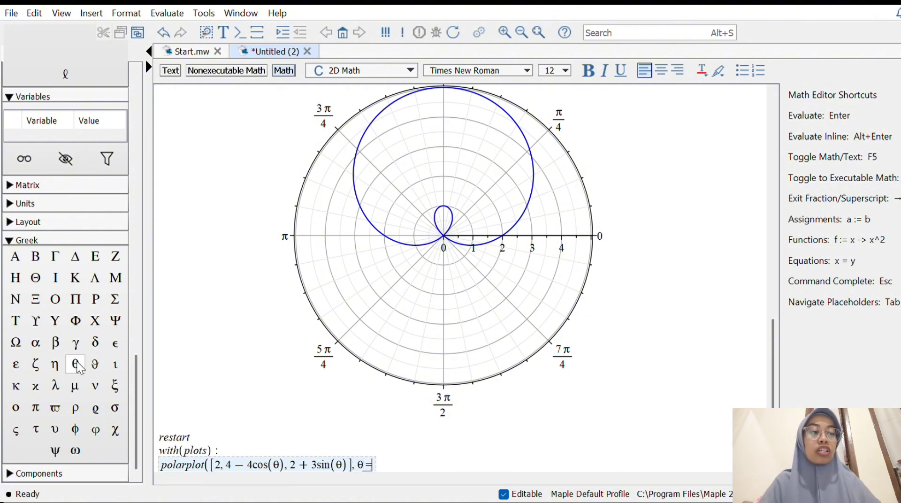
text(0..)
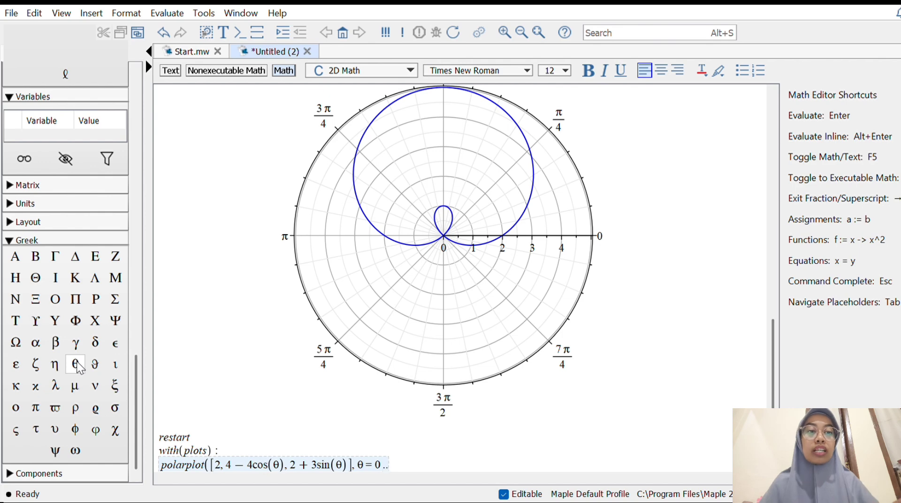
text(2*)
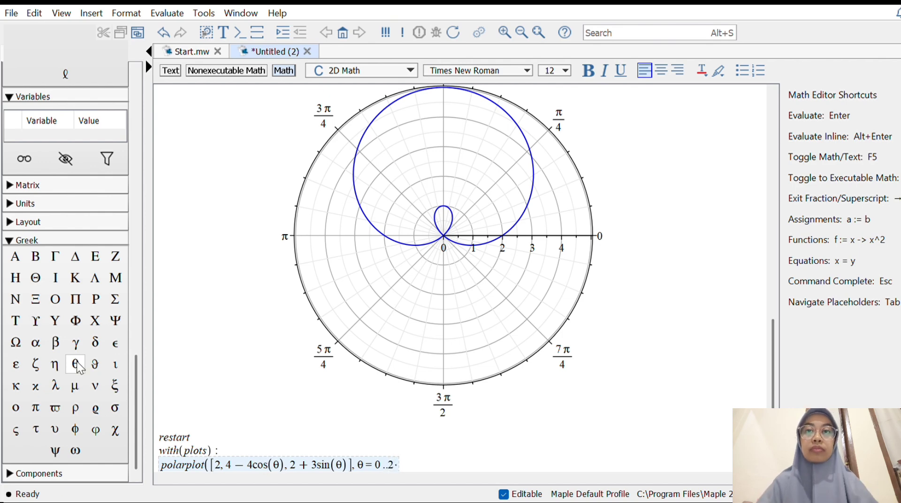
click(38, 410)
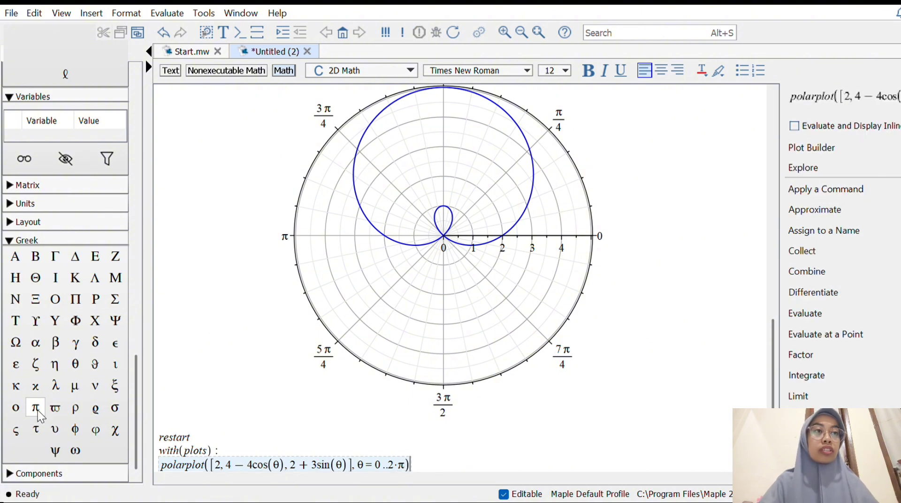
key(Return)
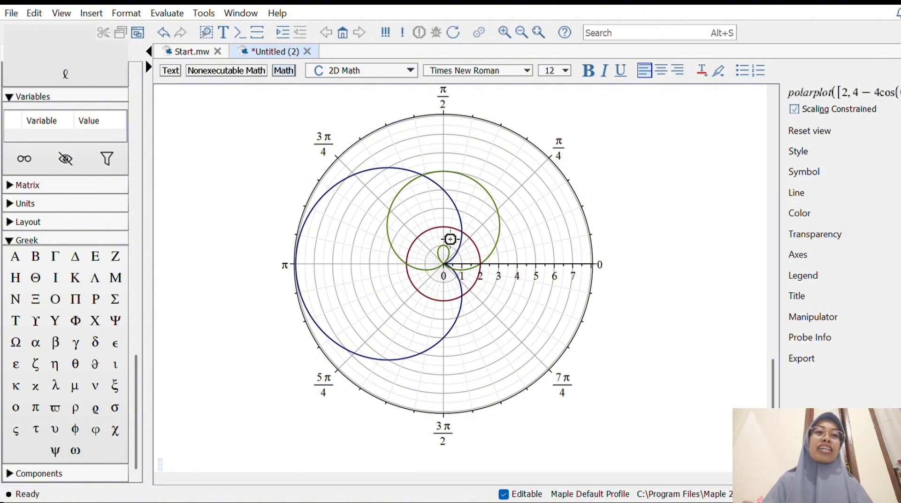
scroll(683, 257, up, 1)
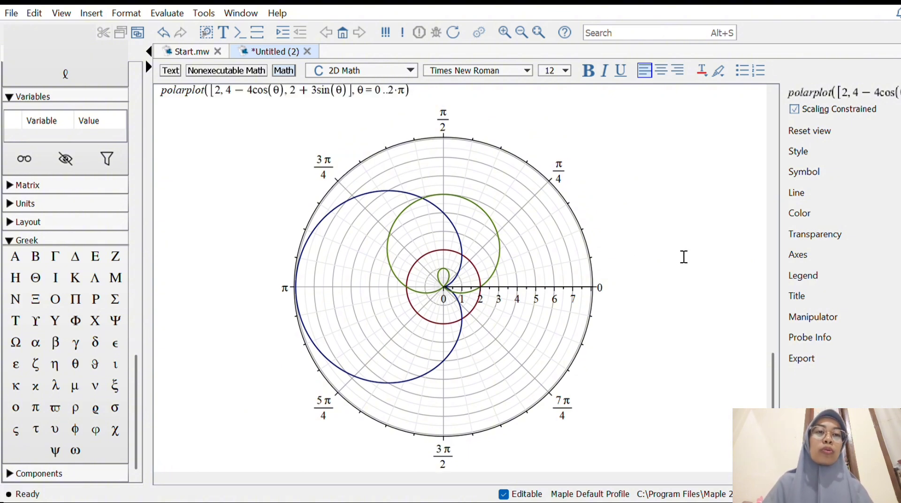
scroll(684, 257, up, 8)
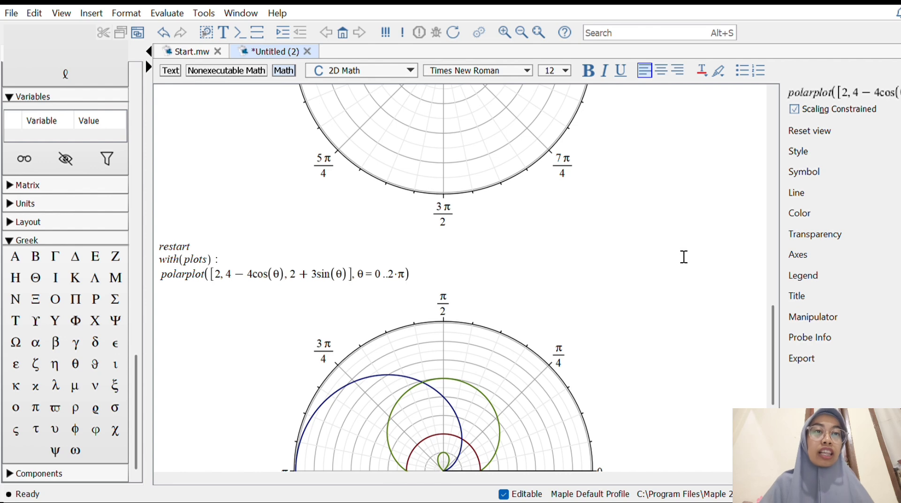
scroll(683, 256, down, 8)
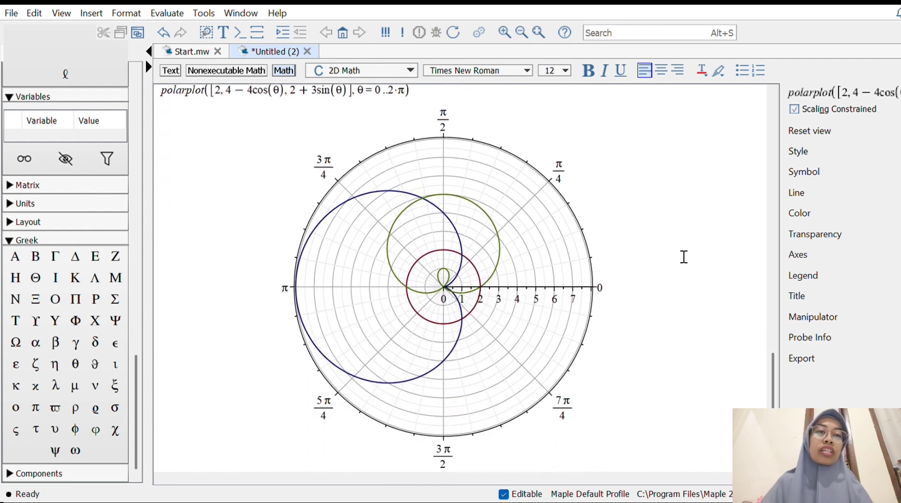